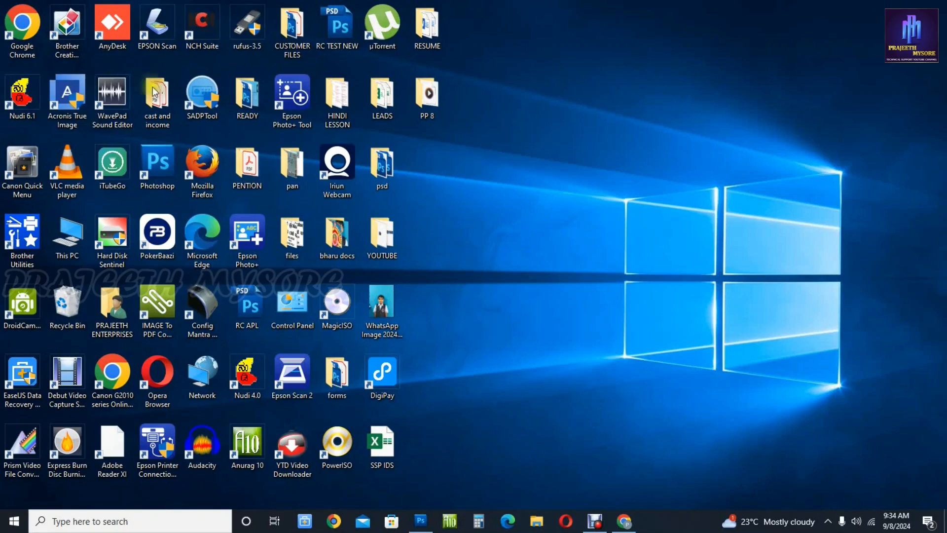
Start Photoshop and open the image "WhatsApp Image 2024-09-08 at 07.57.10.jpeg" from the Desktop.
double_click(164, 163)
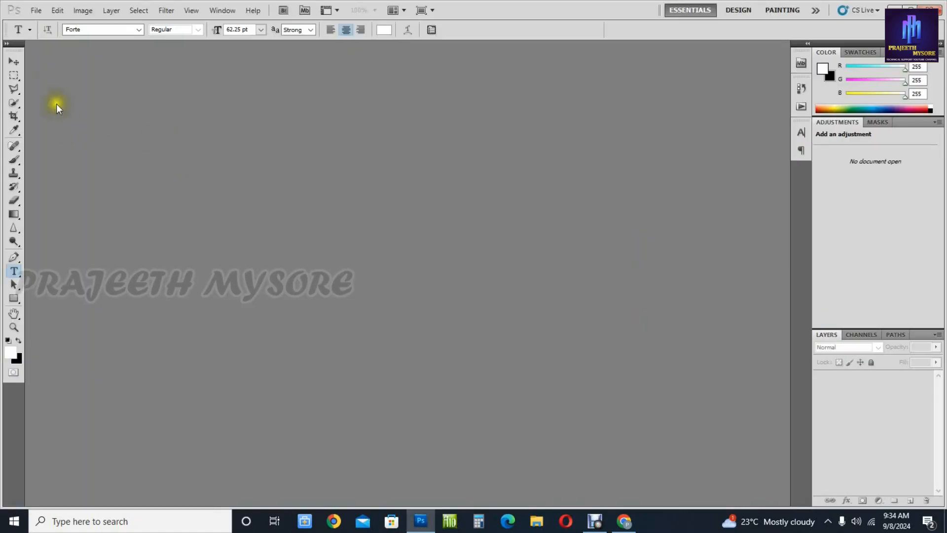
click(35, 10)
click(41, 33)
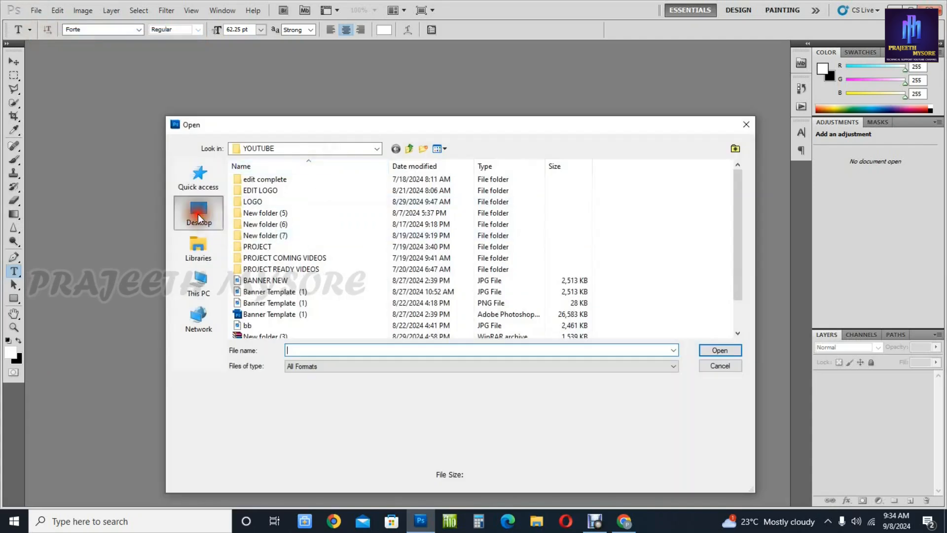
click(197, 214)
scroll(529, 267, down, 5)
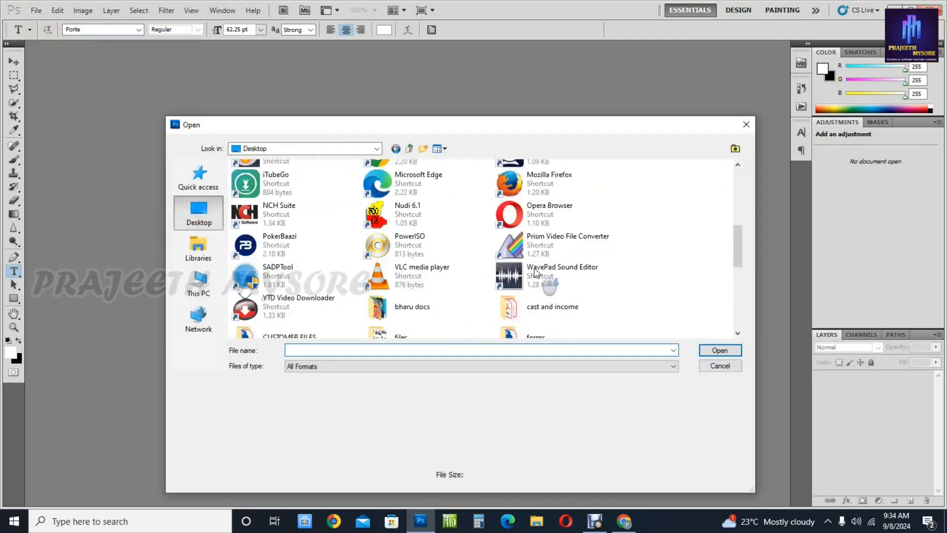
scroll(513, 246, up, 10)
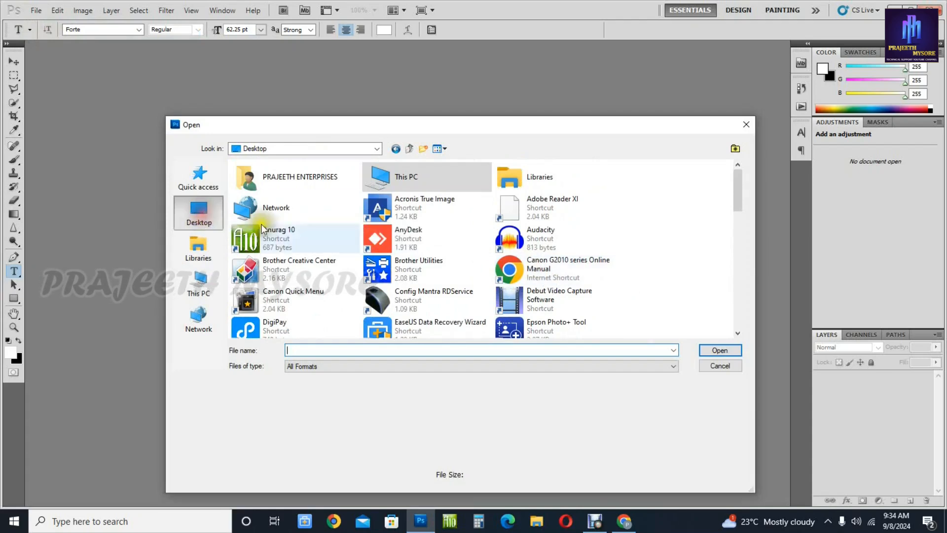
scroll(389, 248, down, 3)
scroll(389, 248, down, 5)
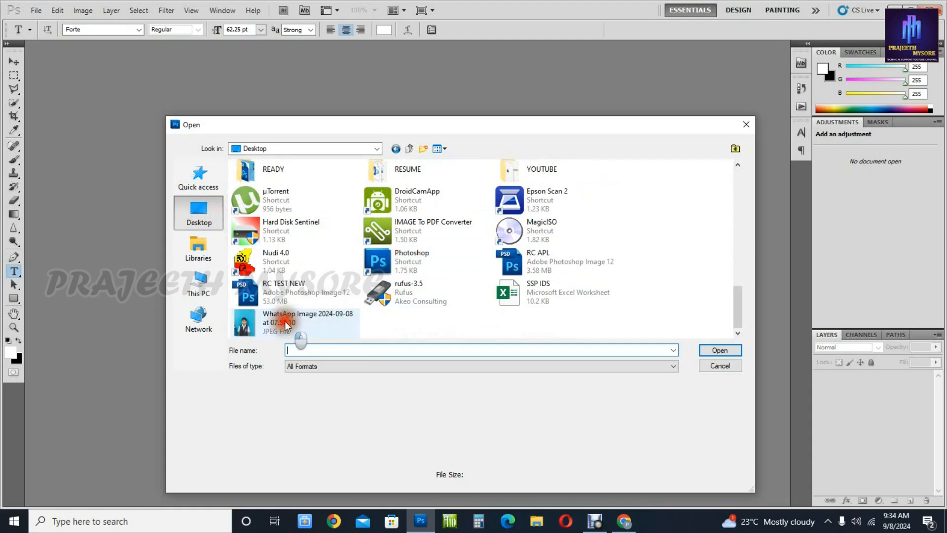
click(285, 321)
click(716, 350)
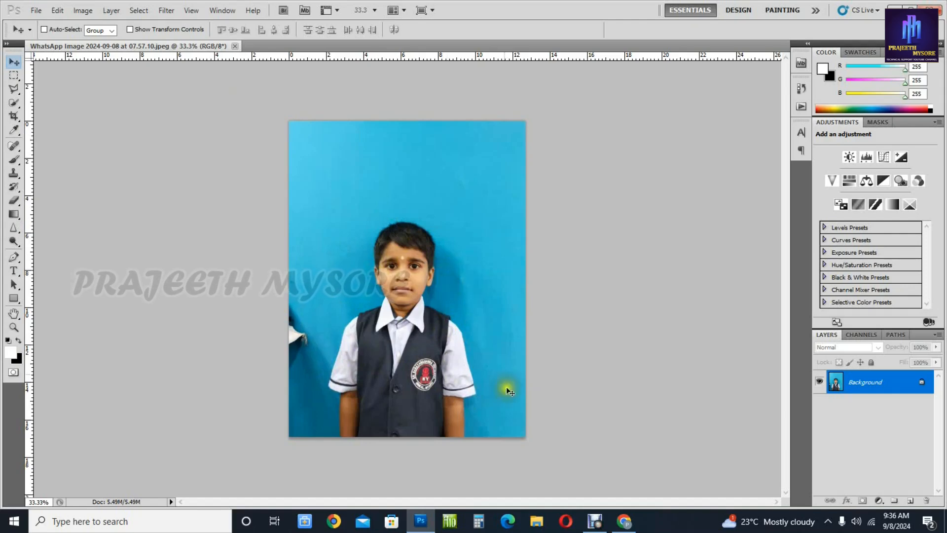
Show the Actions panel and create a new action set named "pp 8".
click(216, 11)
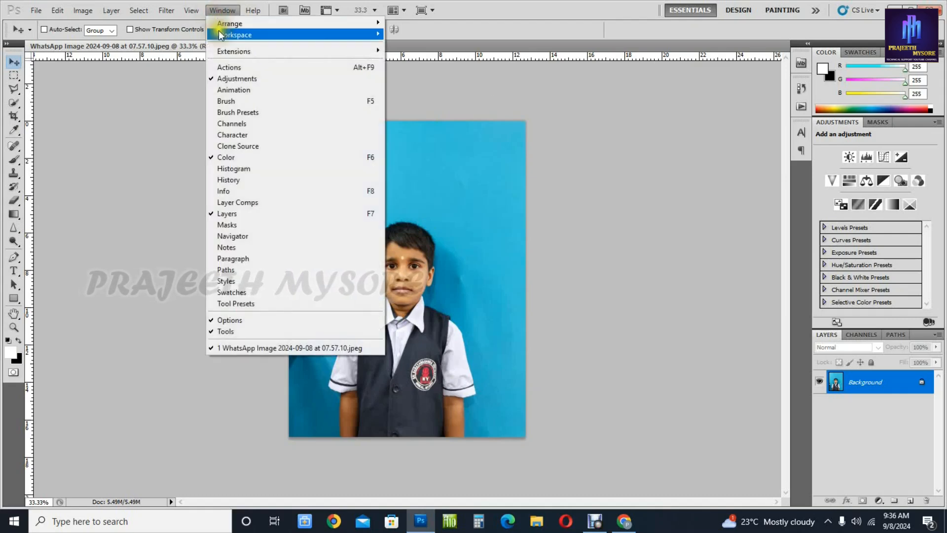
click(228, 68)
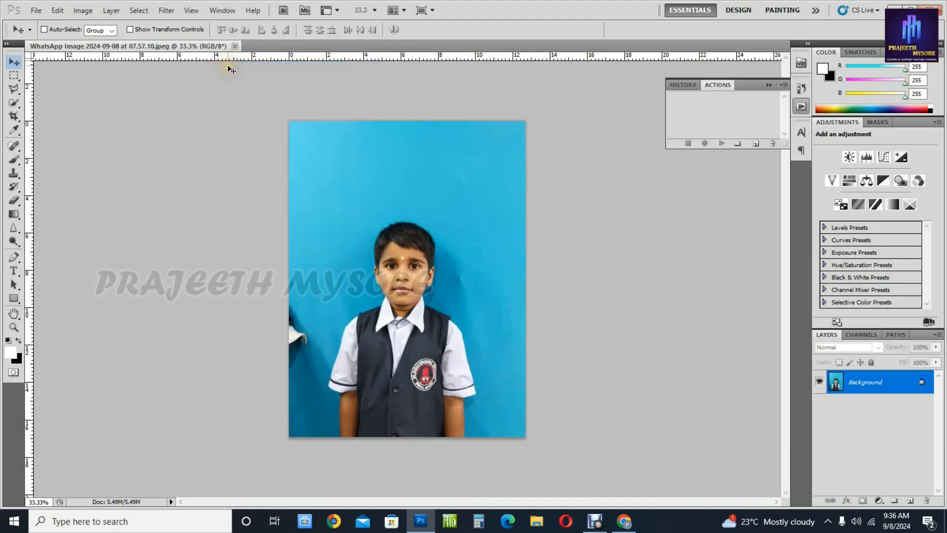
click(737, 144)
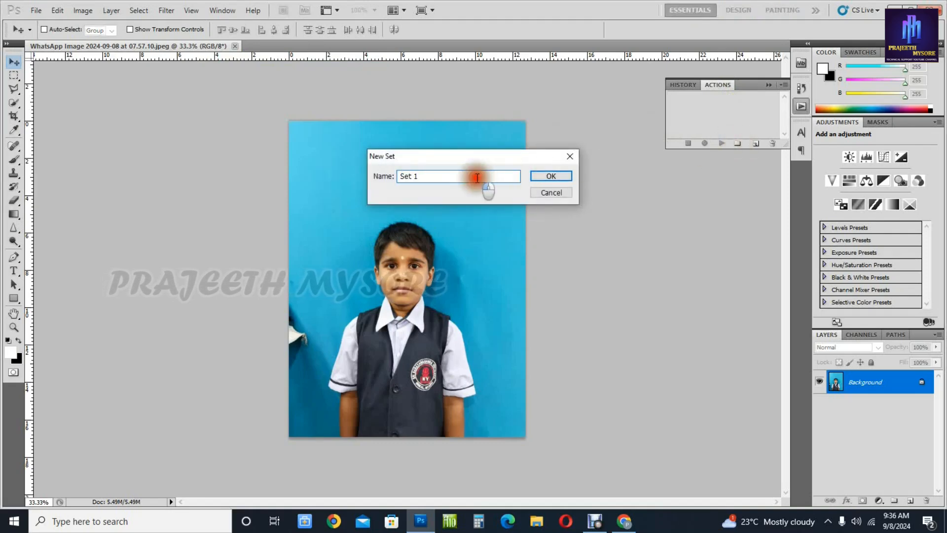
key(BackSpace)
text(p)
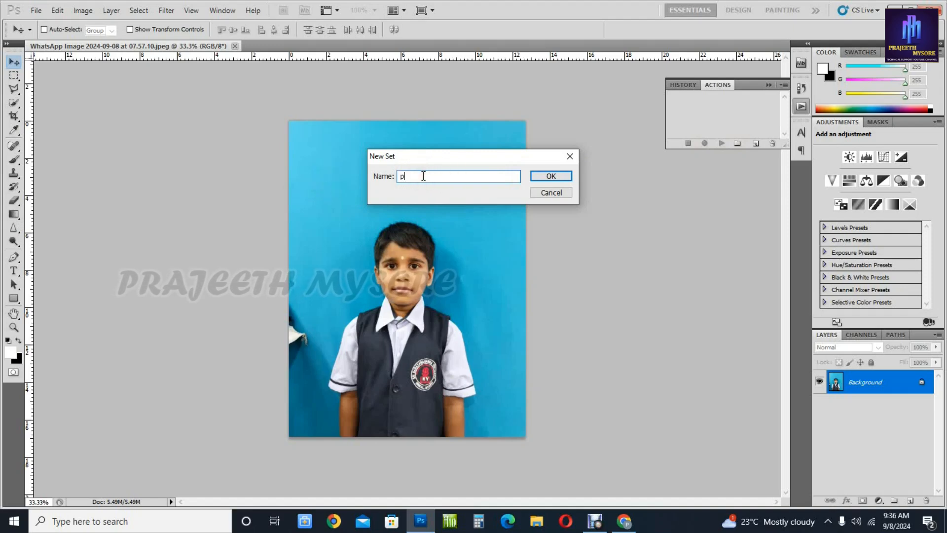
text(p 8)
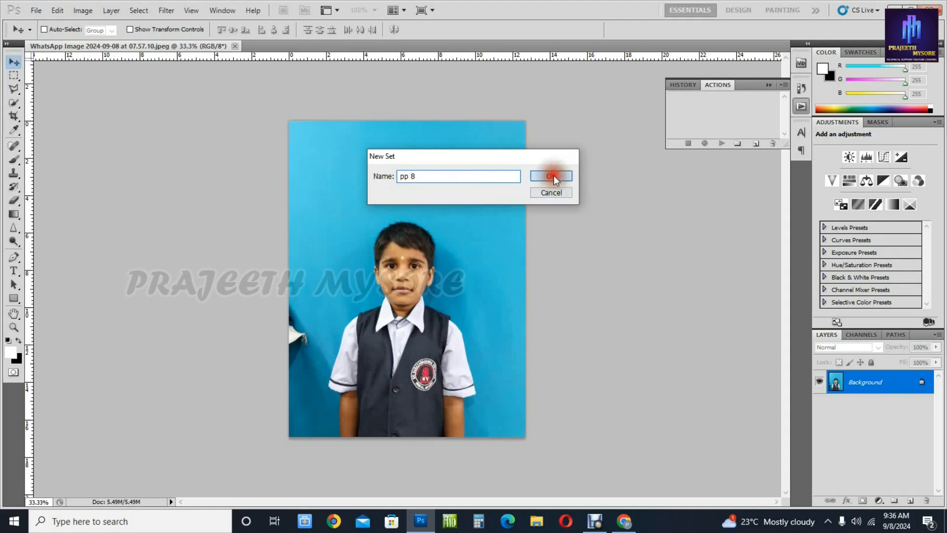
click(552, 176)
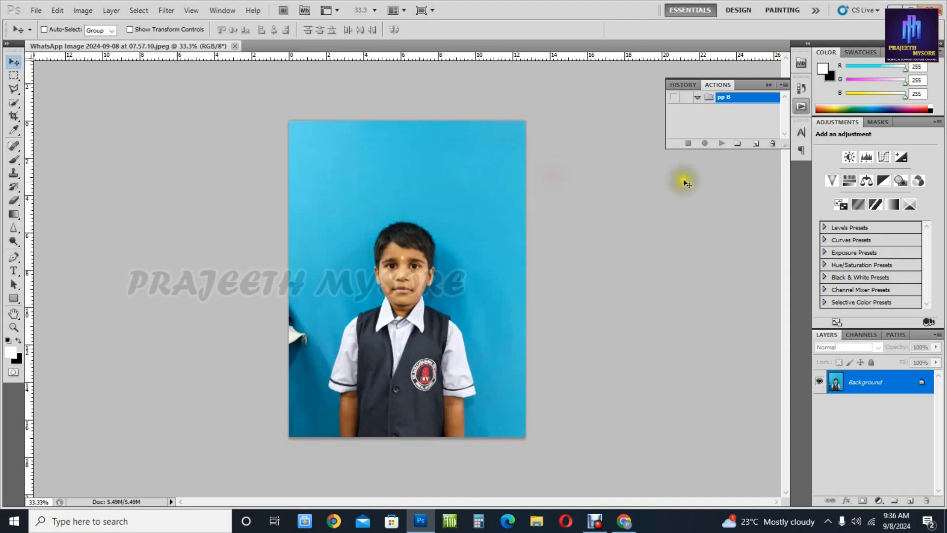
Begin a new action named "pp 8" inside the pp 8 set.
click(755, 144)
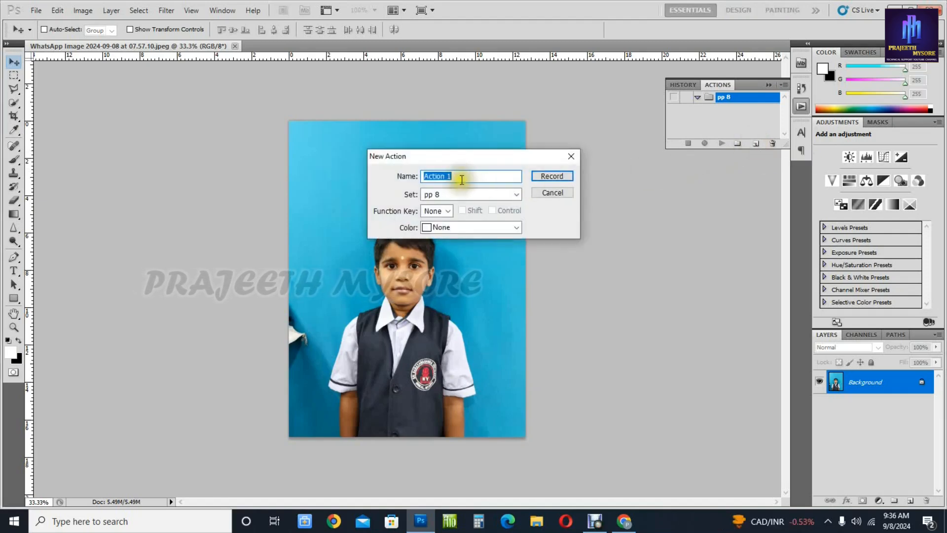
text(pp 8)
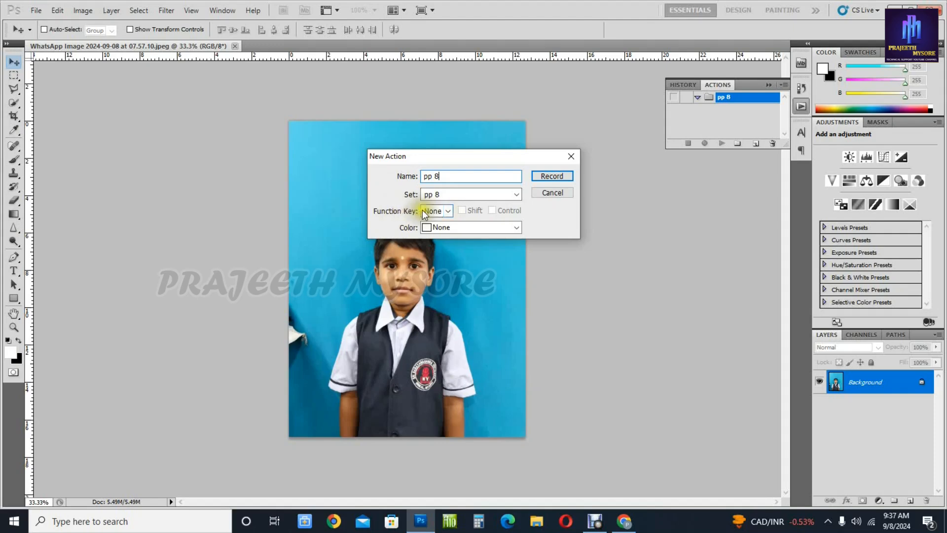
Try F11 with the Shift modifier as the new action's function key.
click(448, 211)
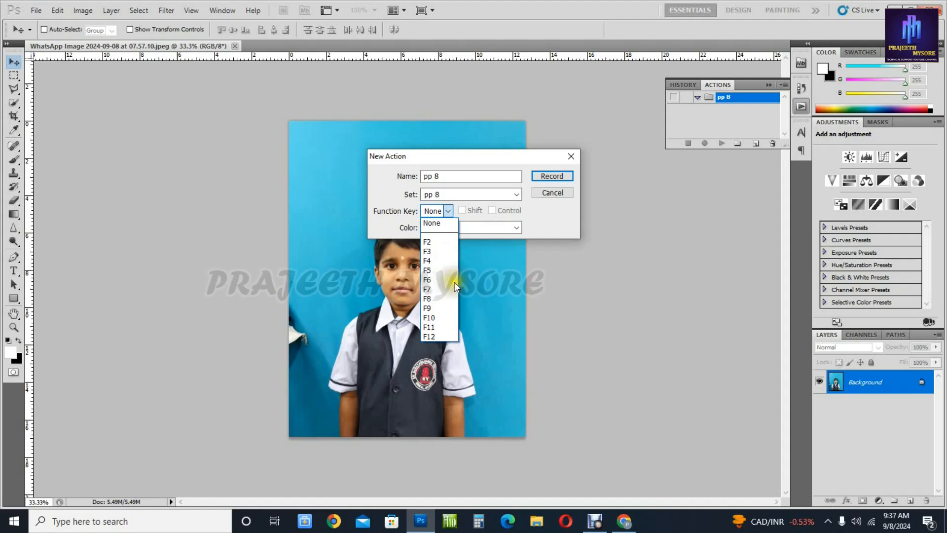
click(432, 328)
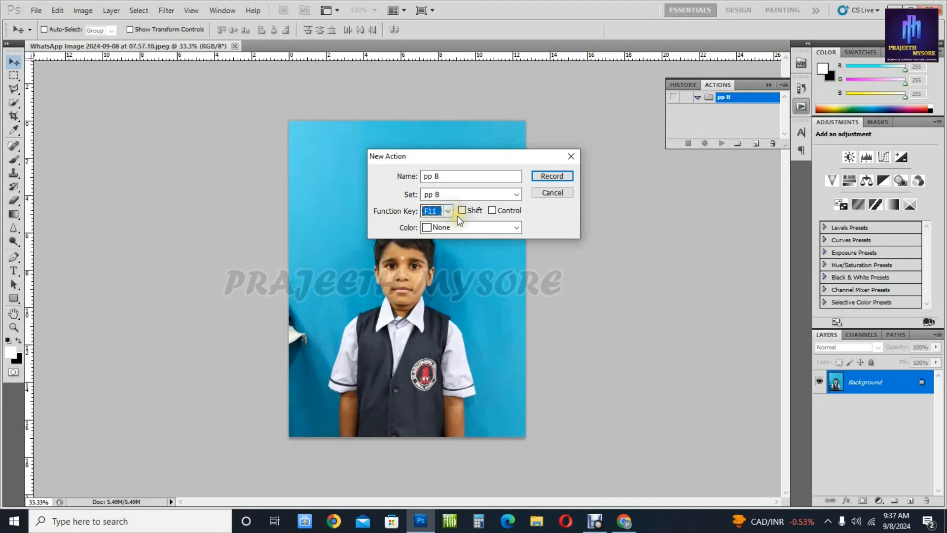
click(462, 211)
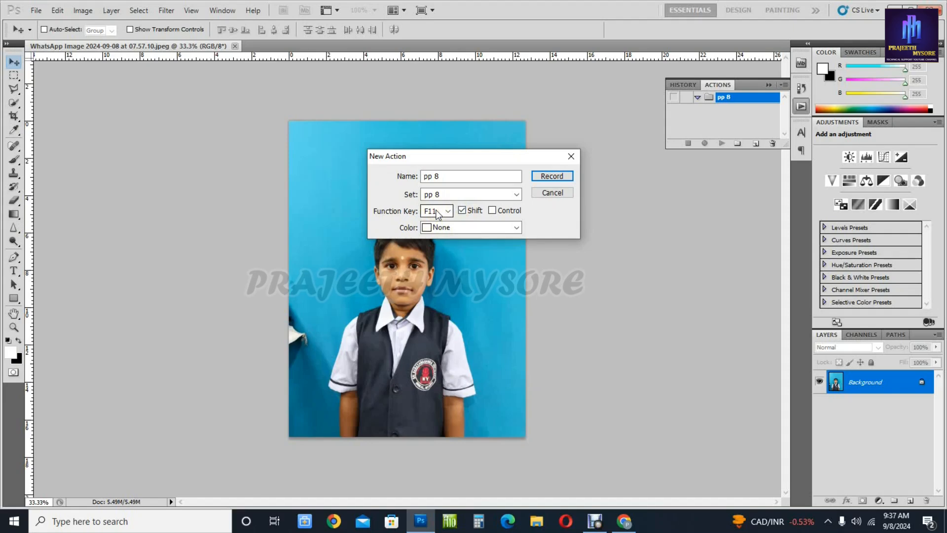
click(463, 210)
Assign F12 without Shift or Control as the action's function key and start recording.
click(449, 211)
click(430, 336)
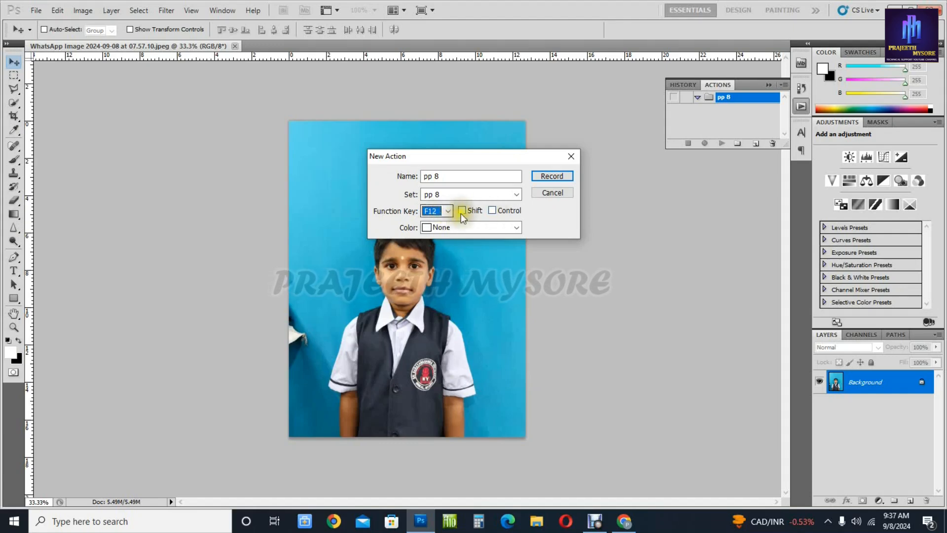
click(491, 211)
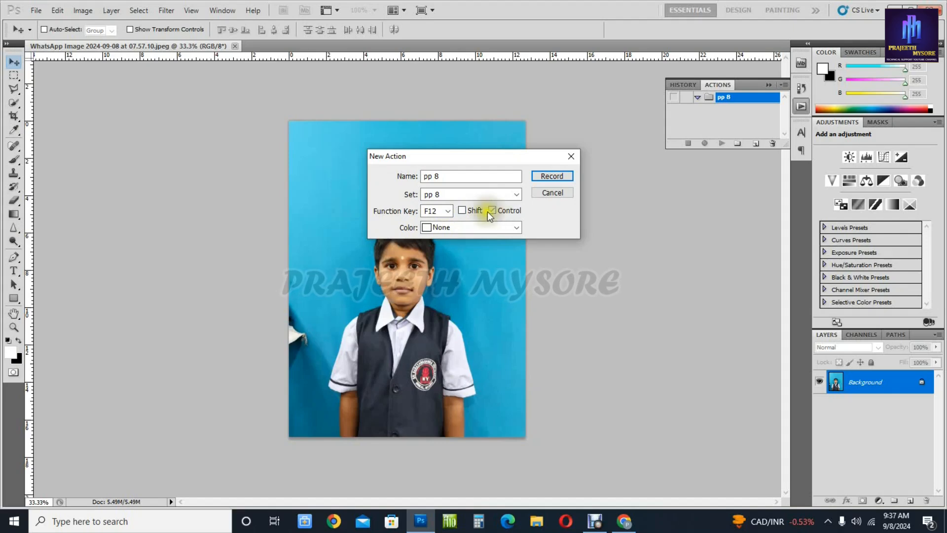
click(462, 211)
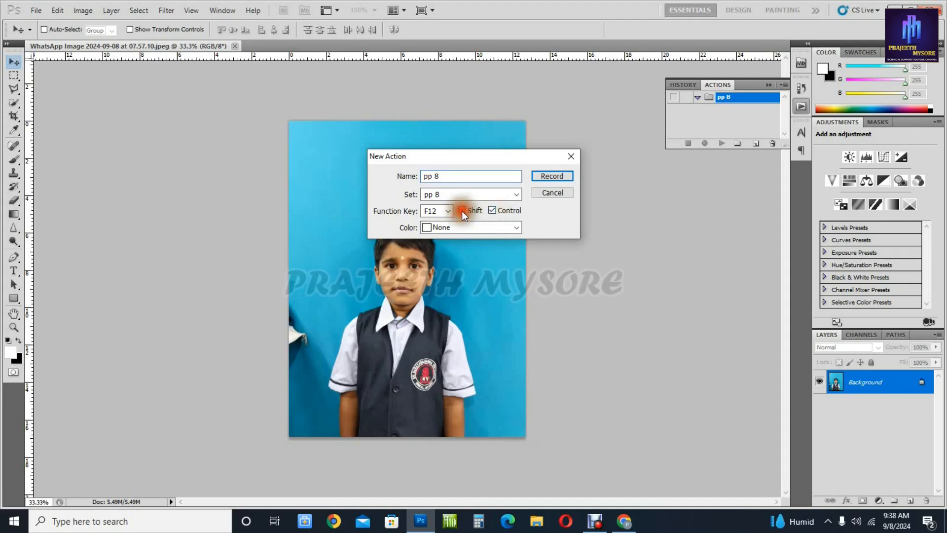
click(490, 211)
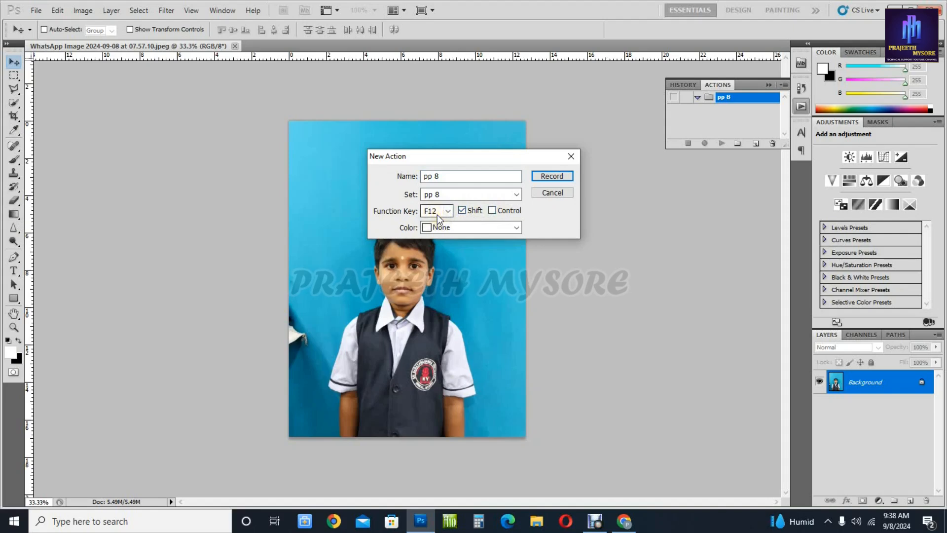
click(462, 211)
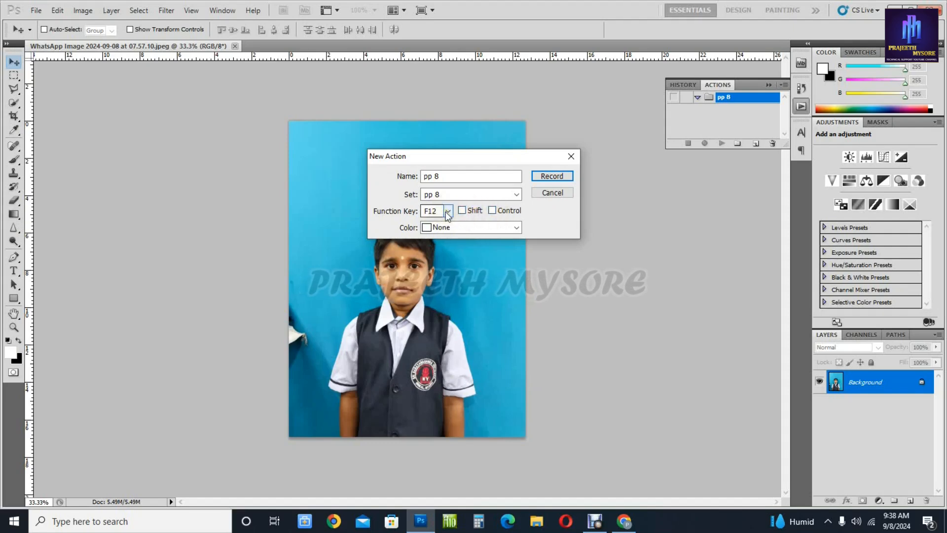
click(545, 179)
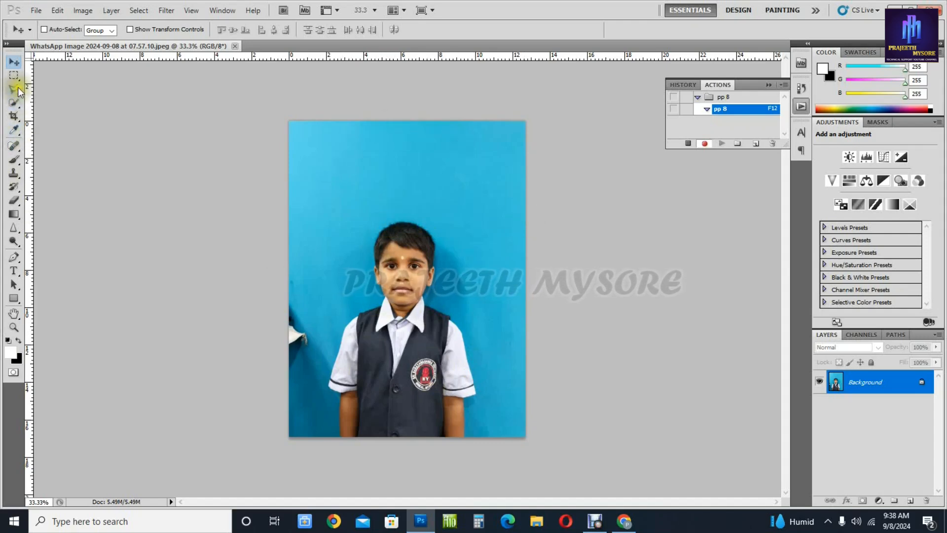
Activate the Crop tool and set its width to 1.5 in.
click(18, 116)
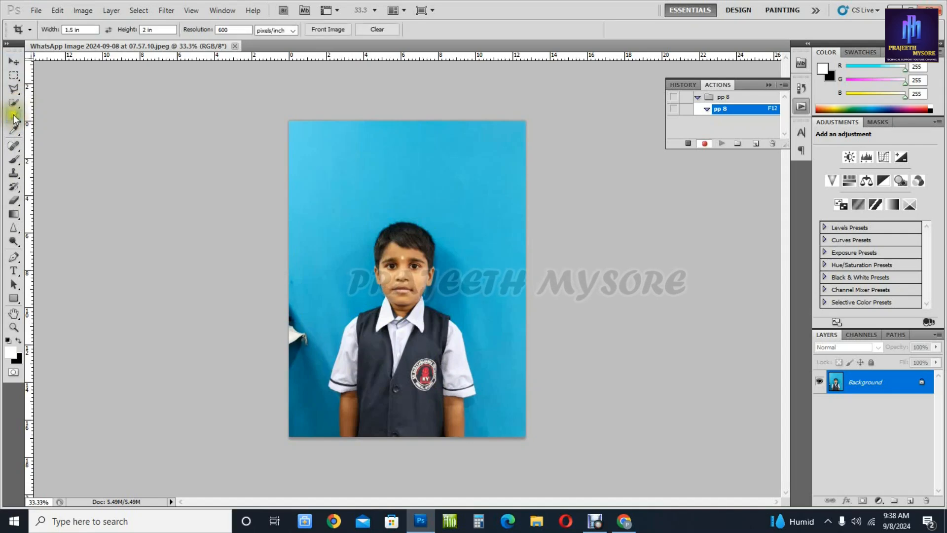
click(16, 119)
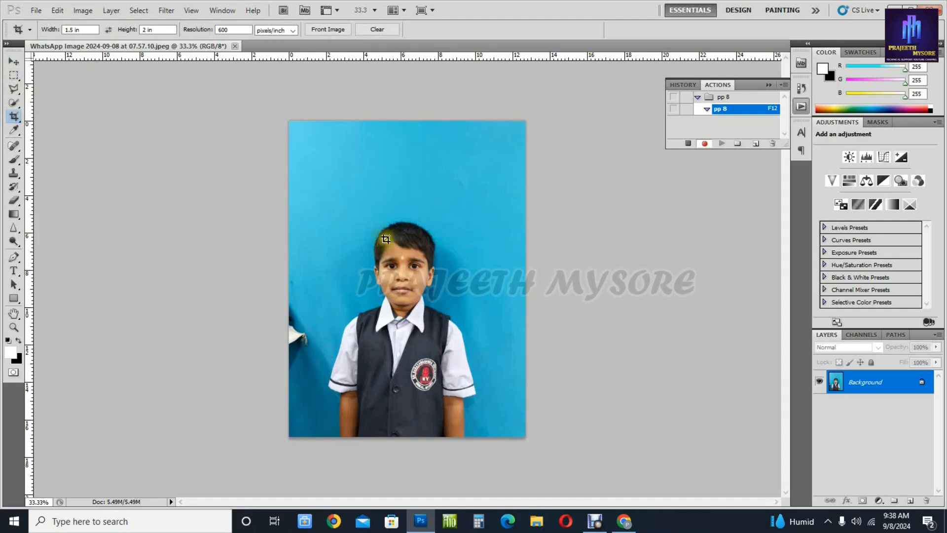
double_click(70, 30)
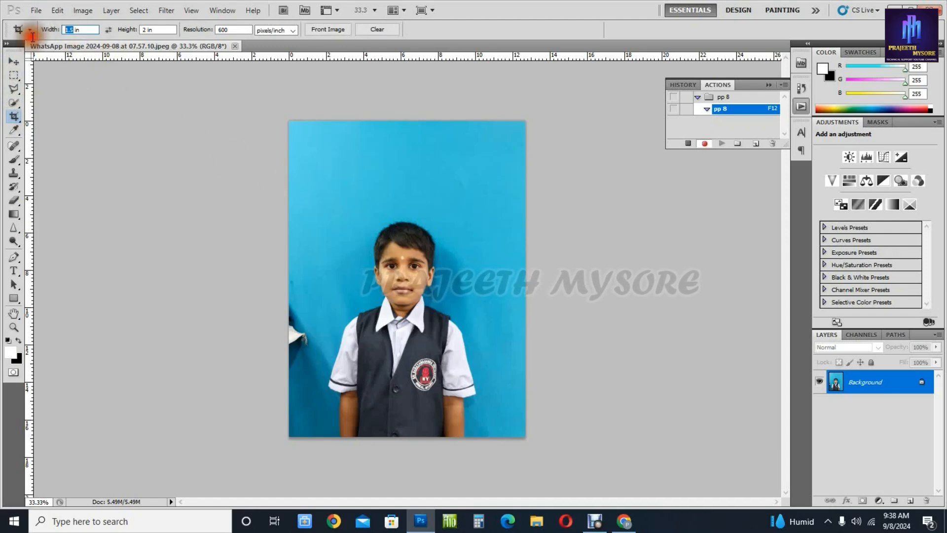
text(1.5)
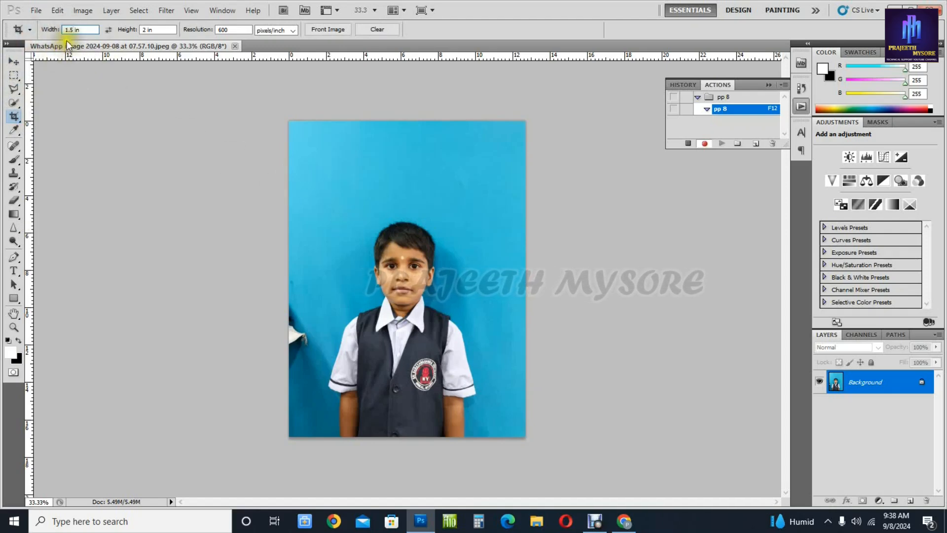
text( in)
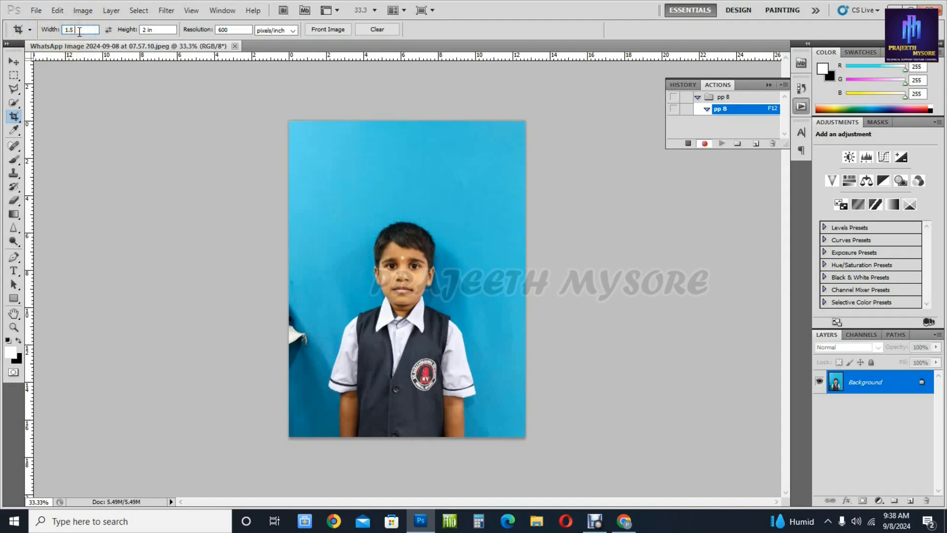
text(in)
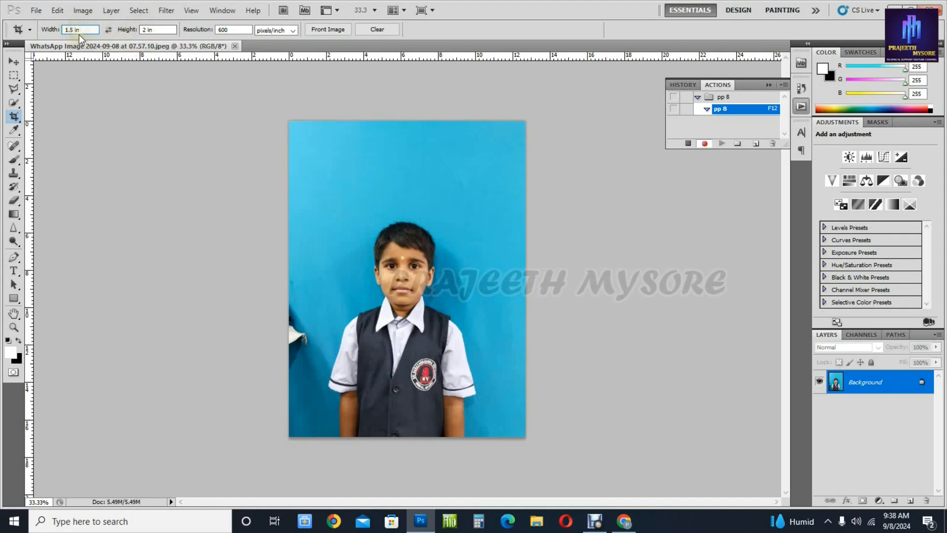
Set the crop height to 2 in and the resolution to 600 pixels/inch.
click(146, 30)
key(BackSpace)
text(2)
key(Delete)
key(Delete)
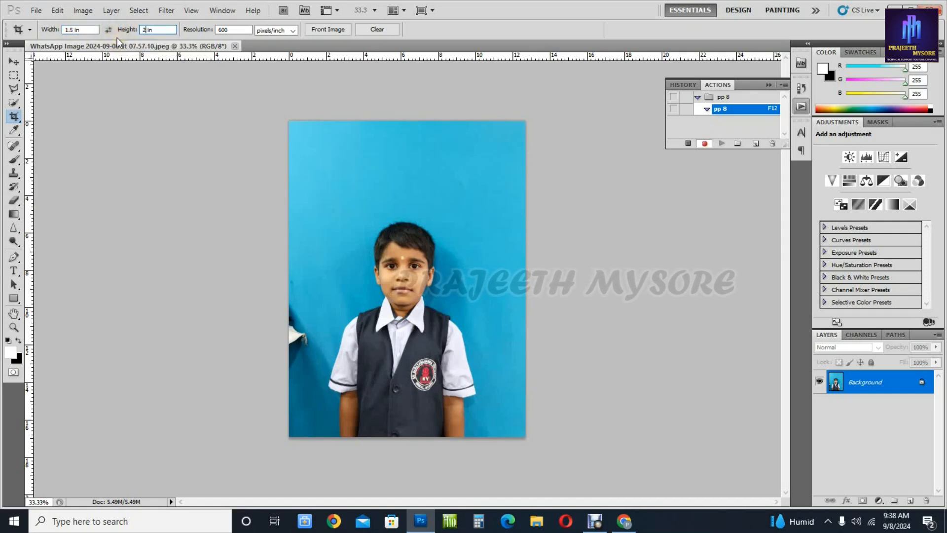
click(150, 31)
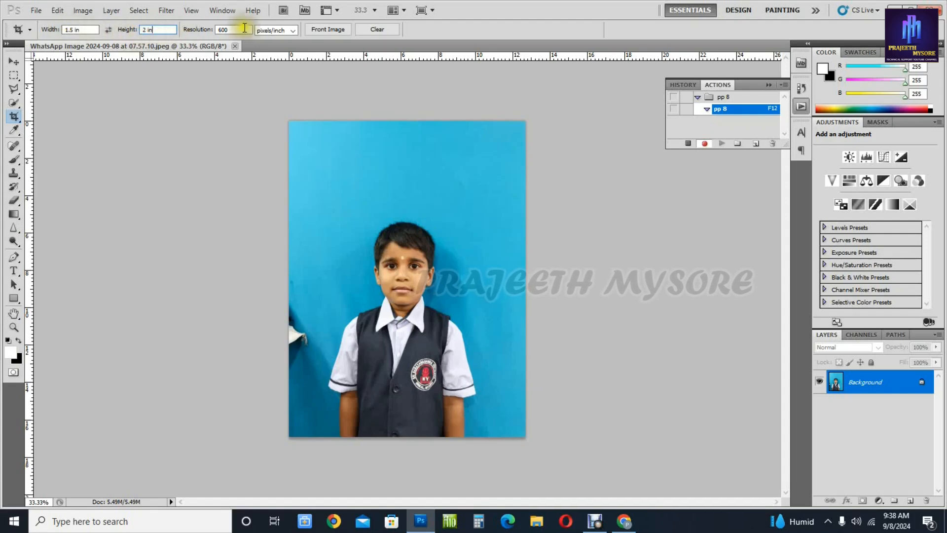
drag(233, 31, 191, 32)
text(6)
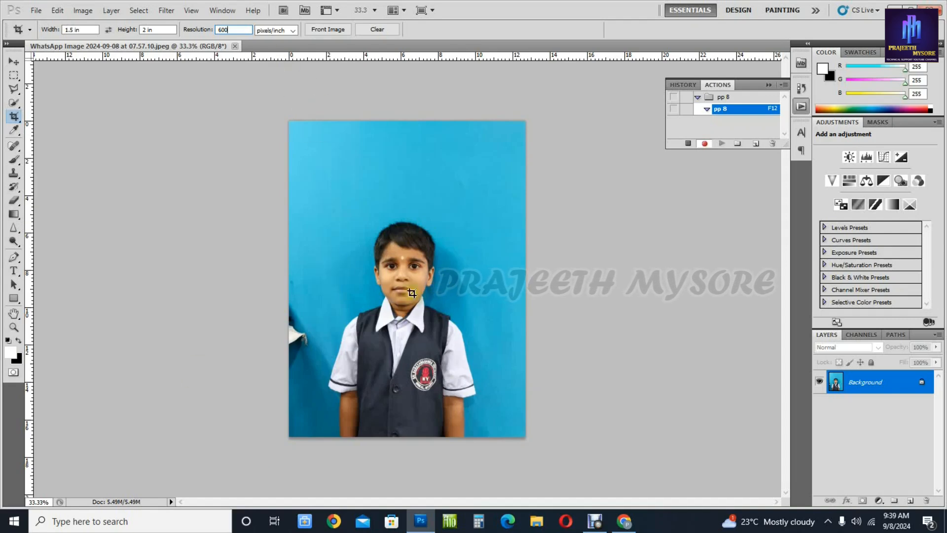
Frame the boy's head and torso with the crop area, leaving some space above his hair, and apply the crop.
click(325, 202)
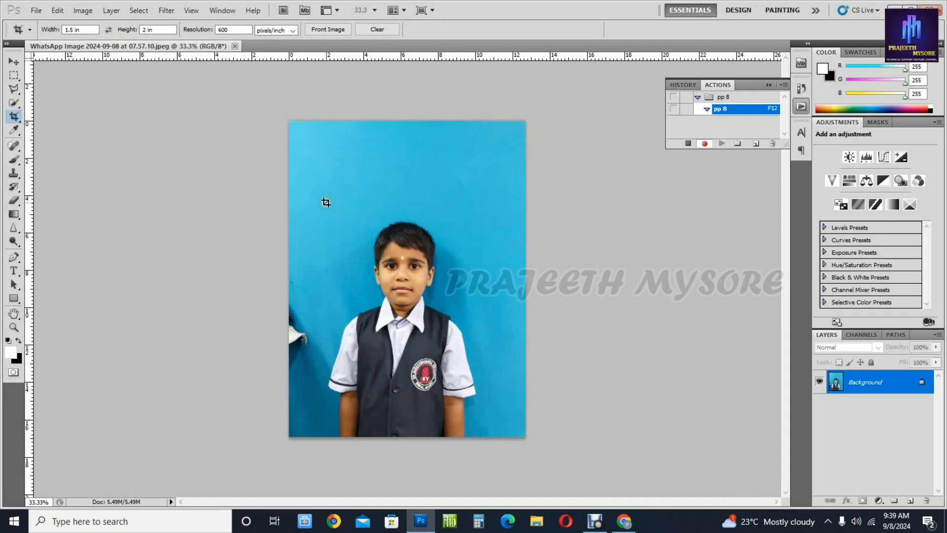
click(326, 202)
drag(325, 202, 513, 393)
drag(430, 335, 433, 351)
drag(474, 409, 441, 365)
drag(394, 306, 410, 303)
mouse_move(458, 363)
mouse_down()
mouse_move(473, 383)
mouse_move(441, 353)
mouse_move(474, 394)
mouse_move(457, 367)
mouse_up()
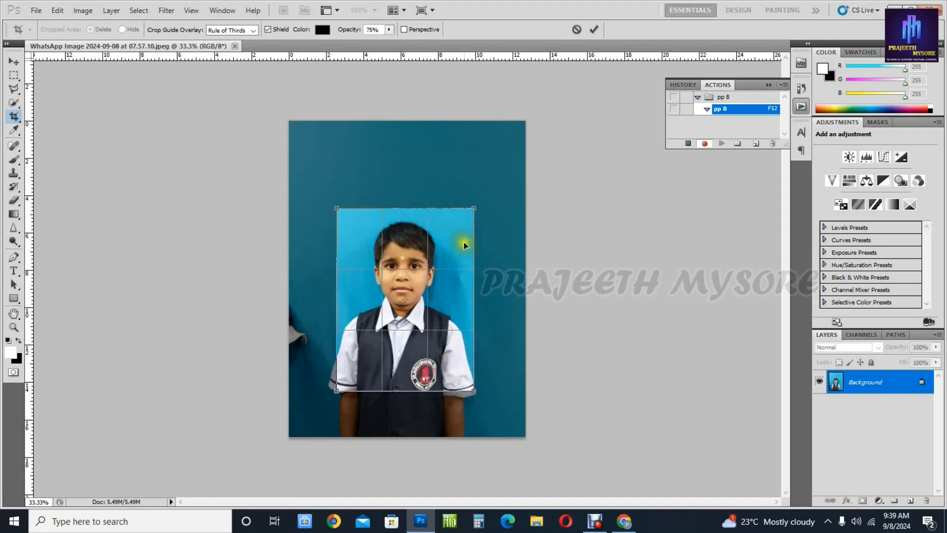
drag(402, 327, 404, 343)
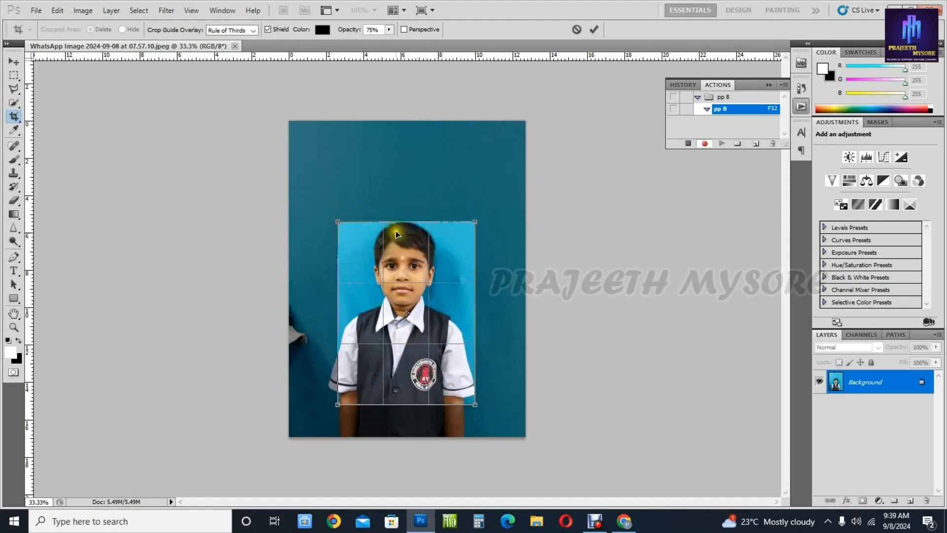
mouse_move(411, 283)
mouse_down()
mouse_move(408, 274)
mouse_move(407, 286)
mouse_up()
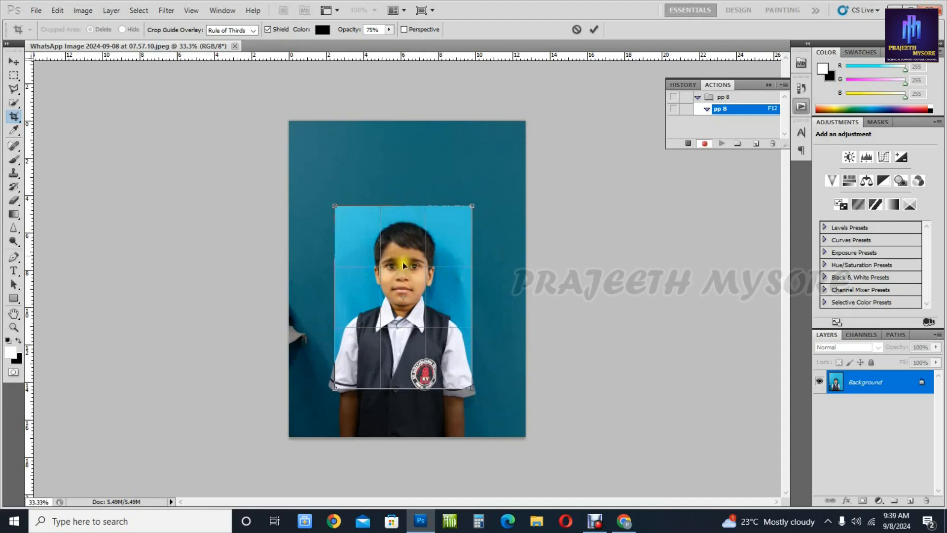
key(Return)
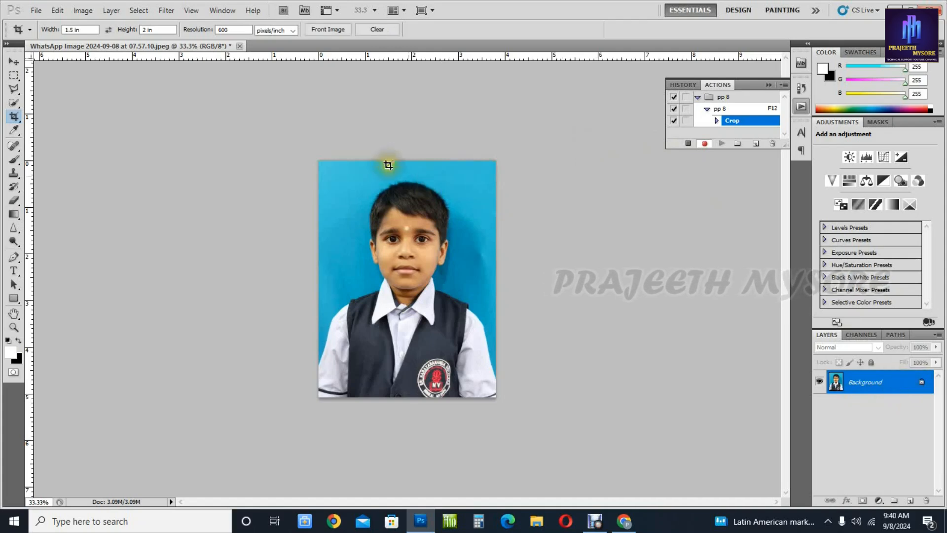
Convert the Background to Layer 0 and apply a 60 px black stroke inside its edge.
double_click(895, 385)
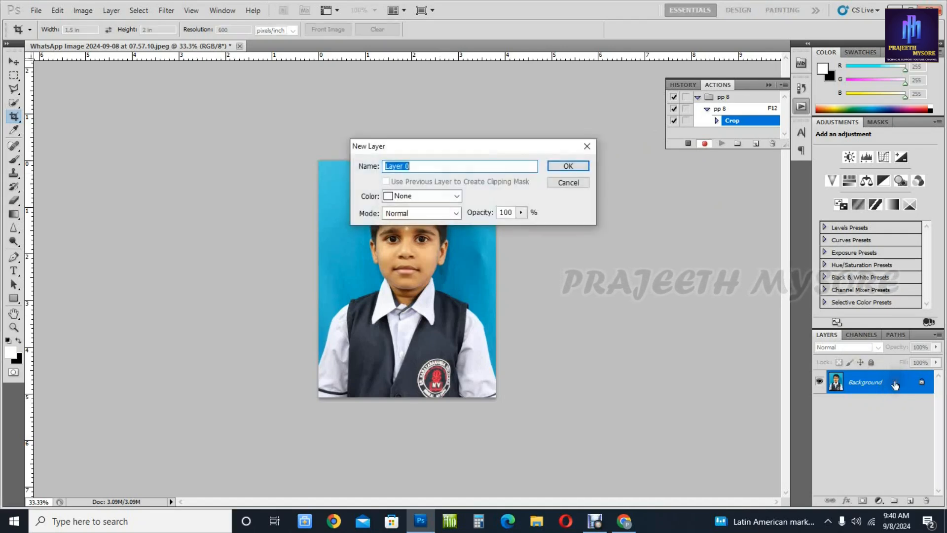
click(569, 167)
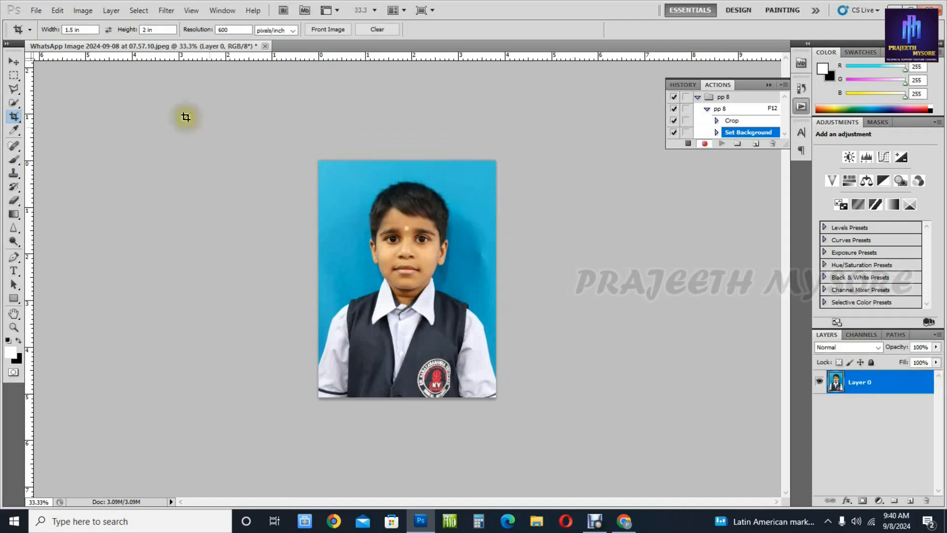
click(56, 11)
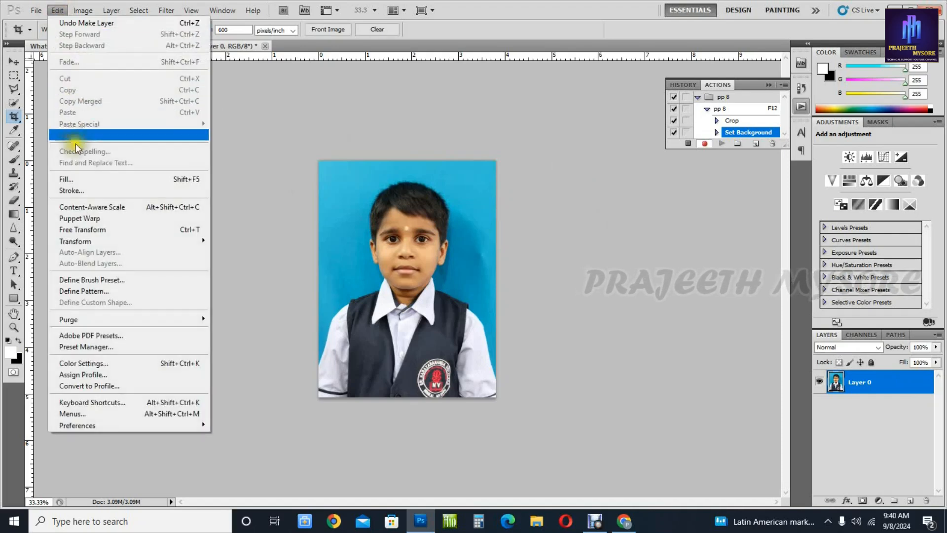
click(73, 192)
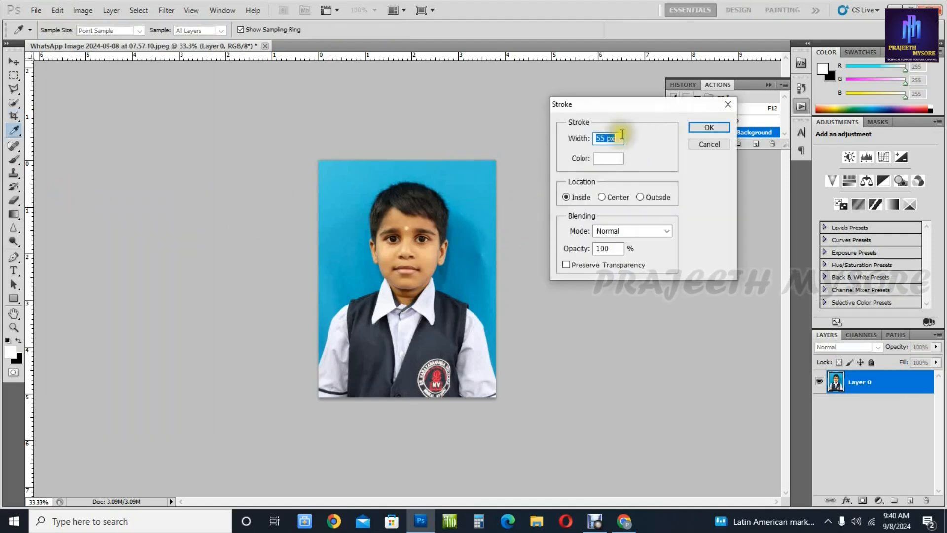
click(597, 138)
drag(605, 140, 581, 142)
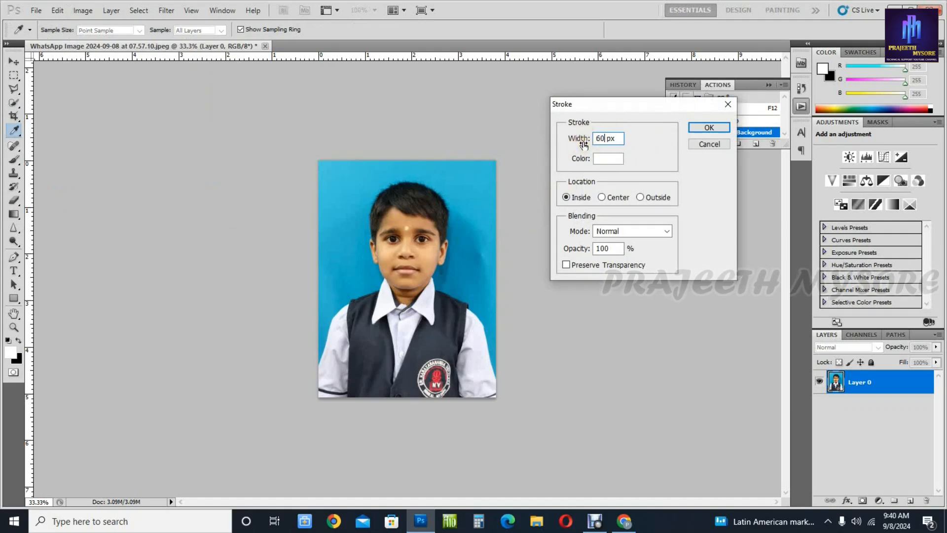
text(60)
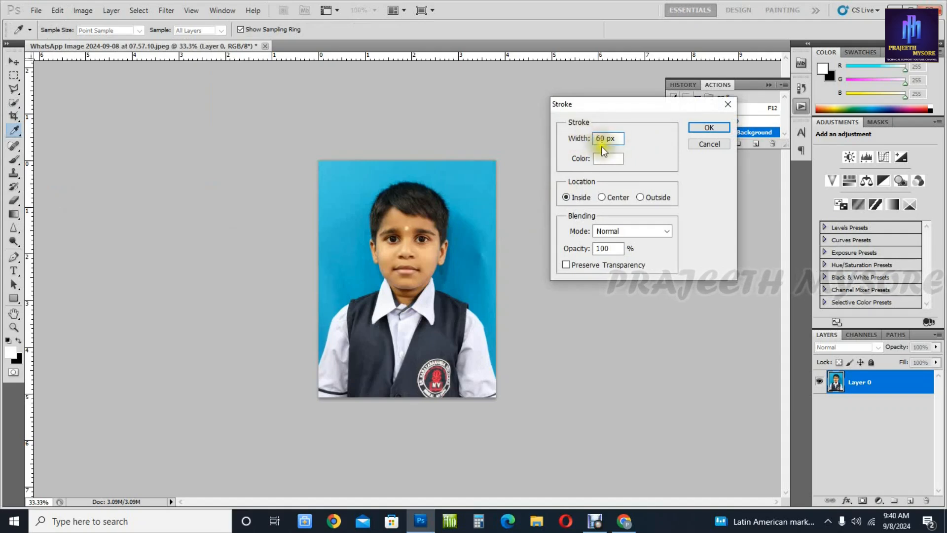
click(602, 161)
drag(399, 217, 263, 300)
click(576, 125)
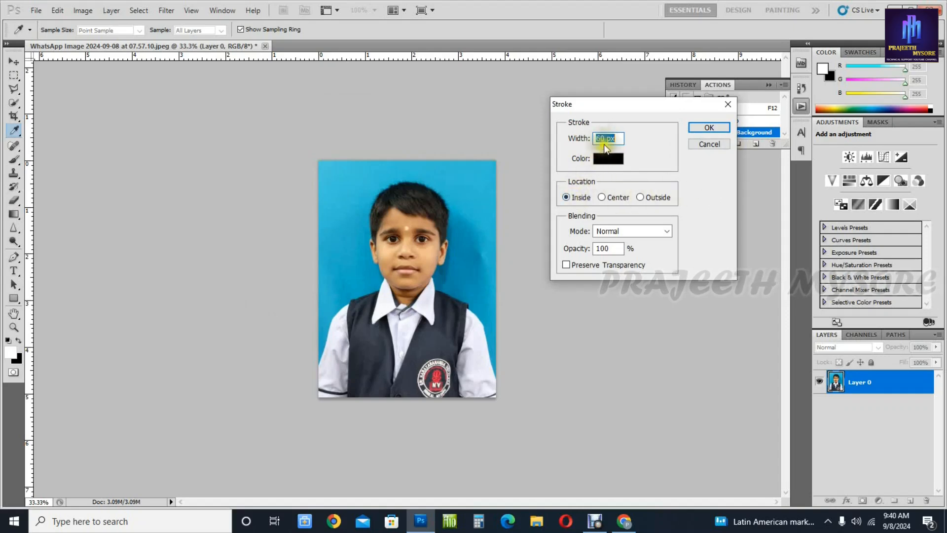
click(692, 128)
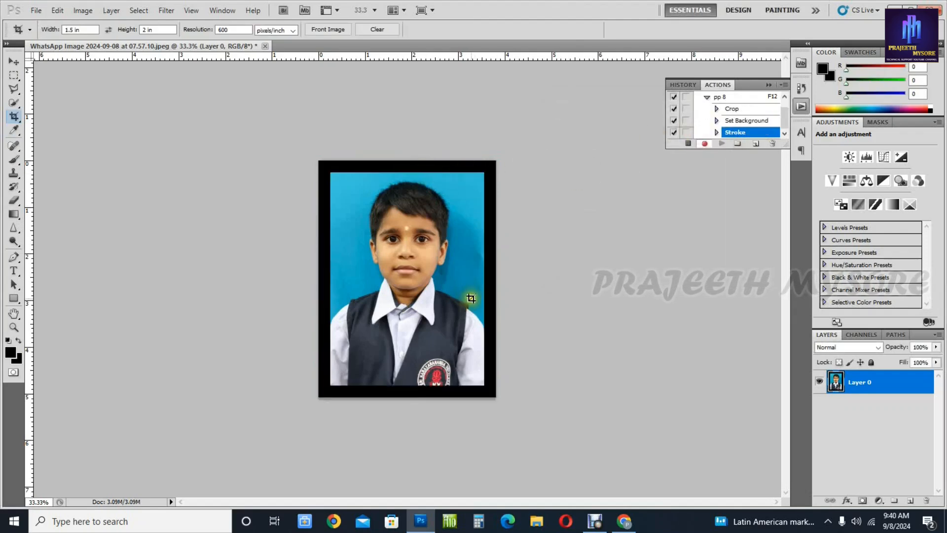
Apply a second stroke to Layer 0, 55 px wide, white and located inside.
click(59, 11)
click(89, 190)
double_click(599, 138)
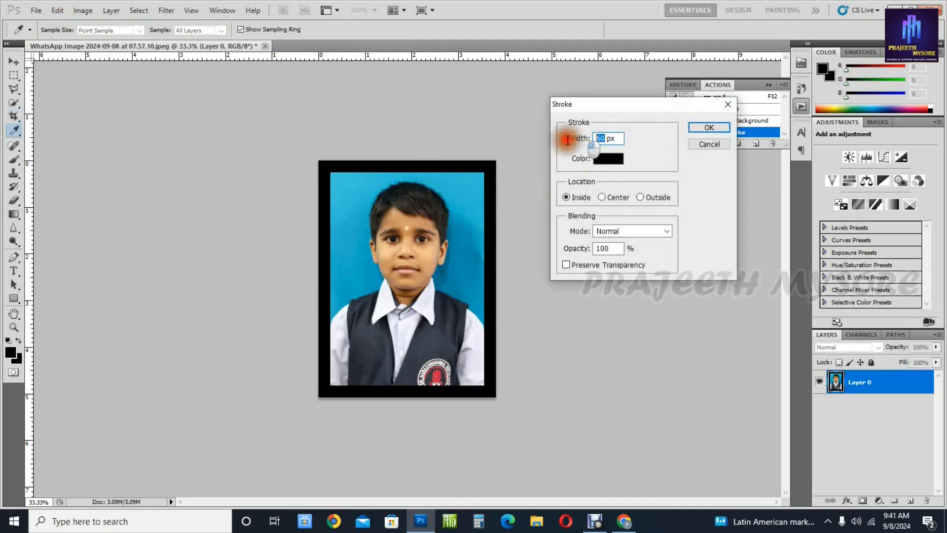
key(BackSpace)
key(BackSpace)
key(BackSpace)
text(50)
click(608, 159)
click(364, 136)
drag(342, 122, 264, 89)
click(602, 123)
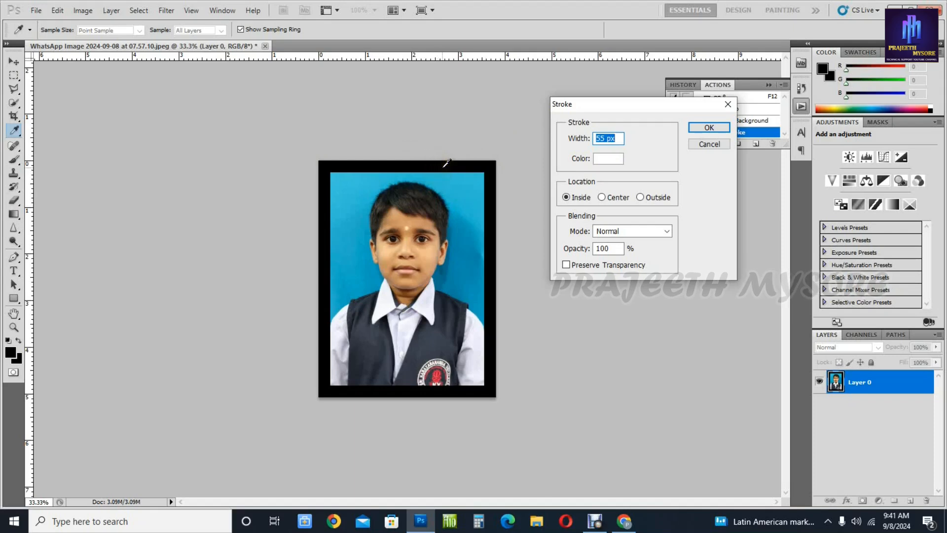
click(703, 129)
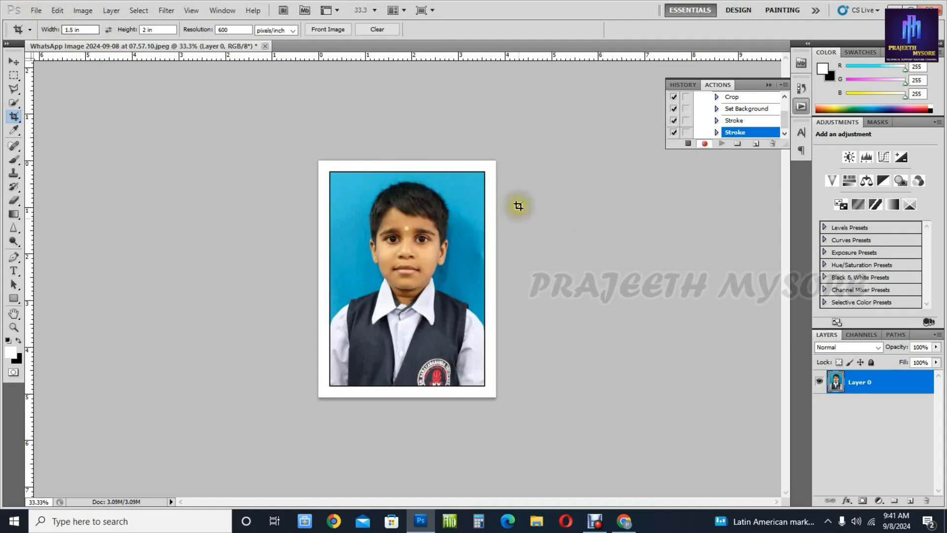
Select the entire bordered portrait and copy it.
key(ctrl+a)
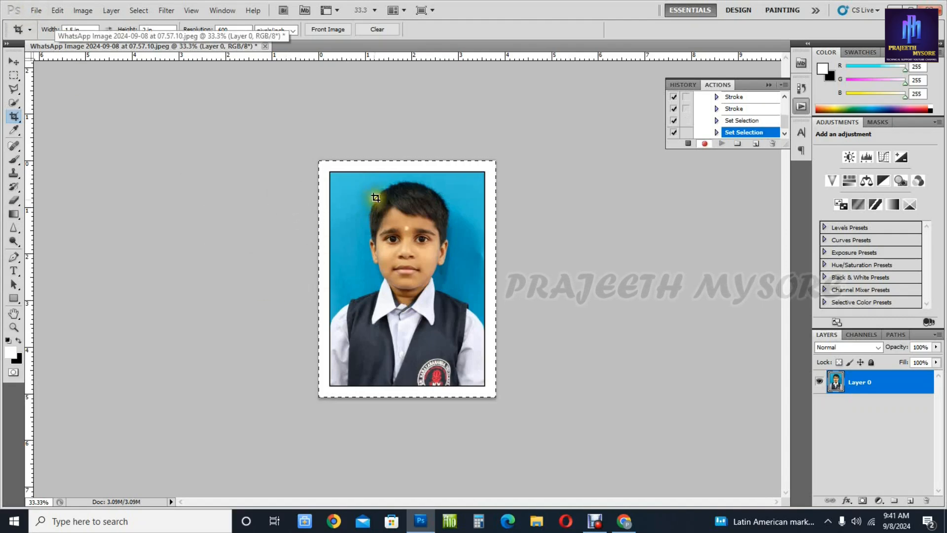
key(ctrl+a)
key(ctrl+c)
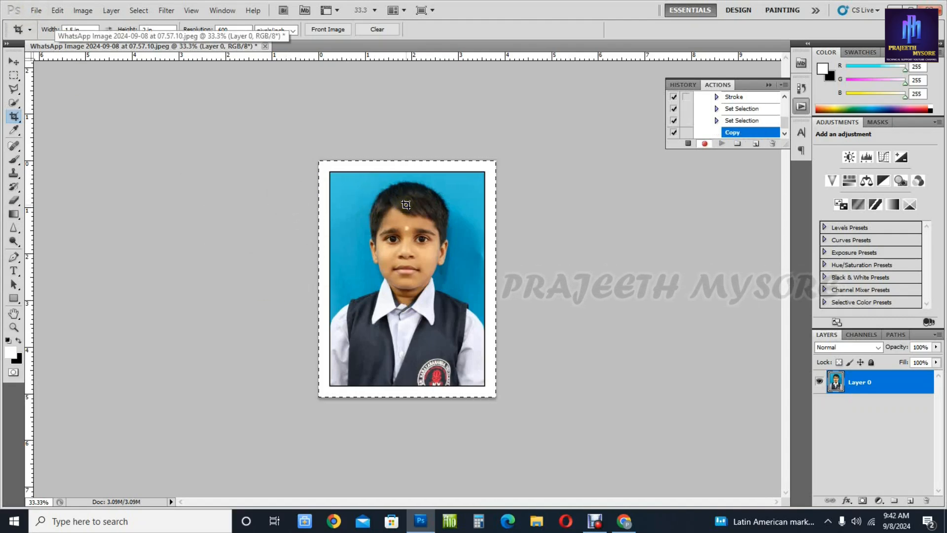
Create a new document from the Photo preset, Landscape 4 x 6, with 600 pixels/inch resolution and 16 bit color depth.
click(36, 10)
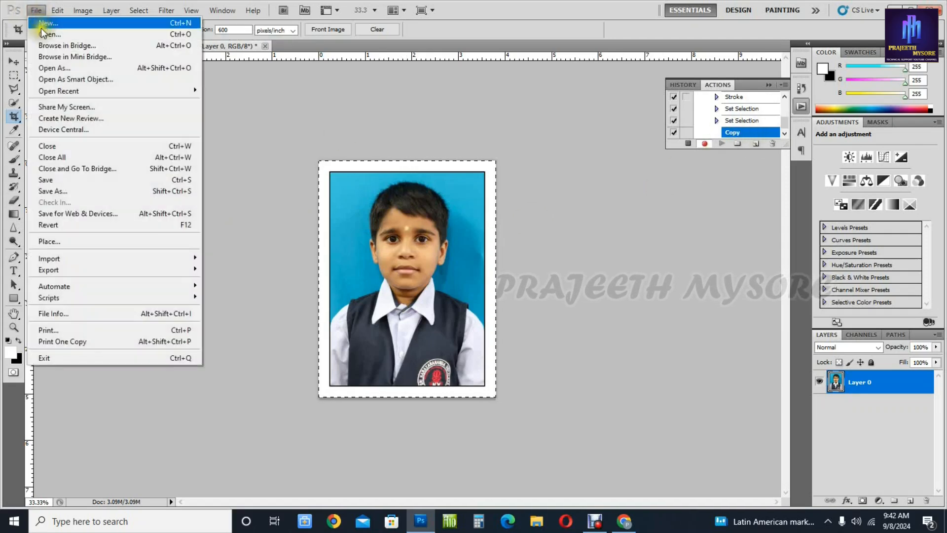
click(51, 23)
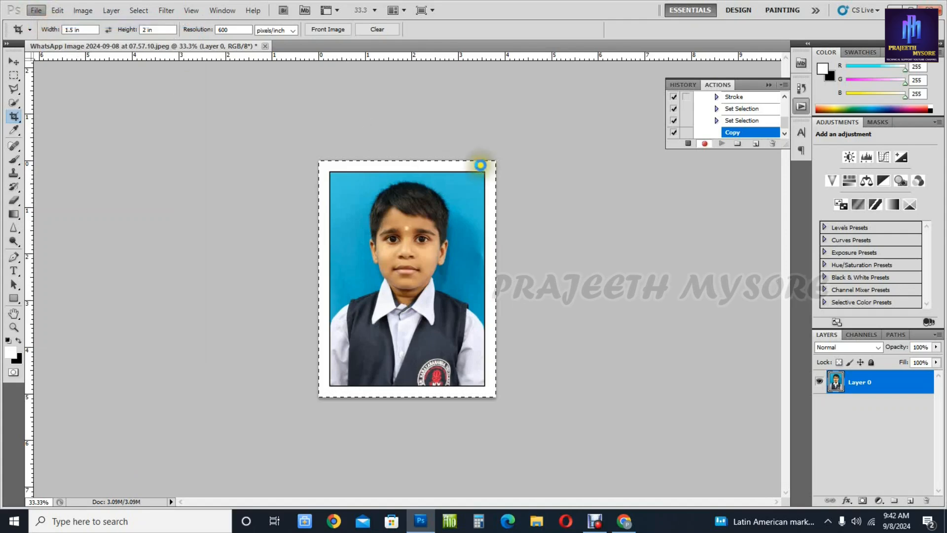
click(399, 146)
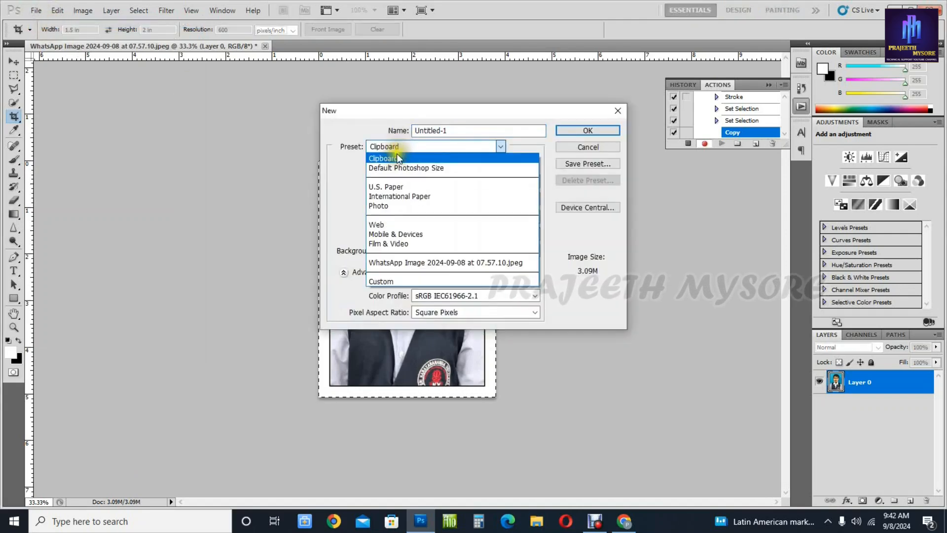
click(386, 206)
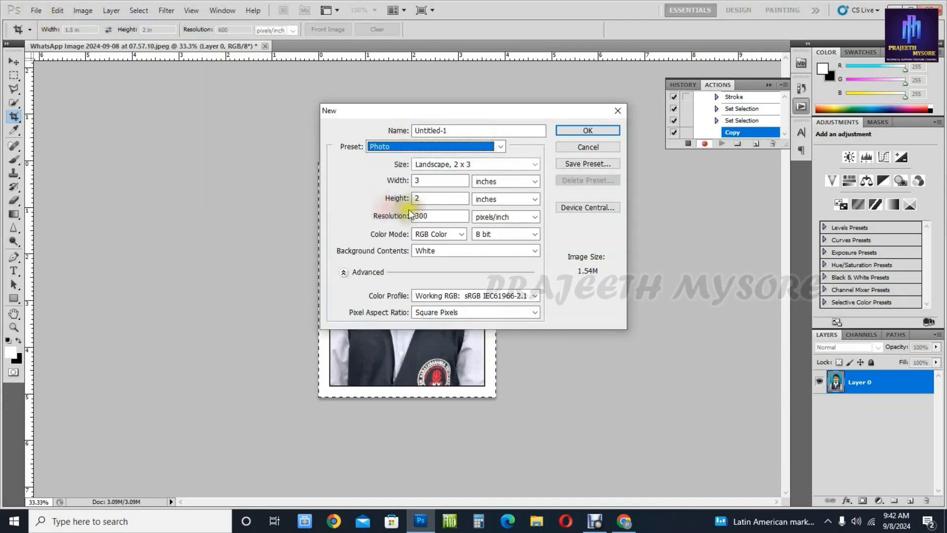
click(448, 163)
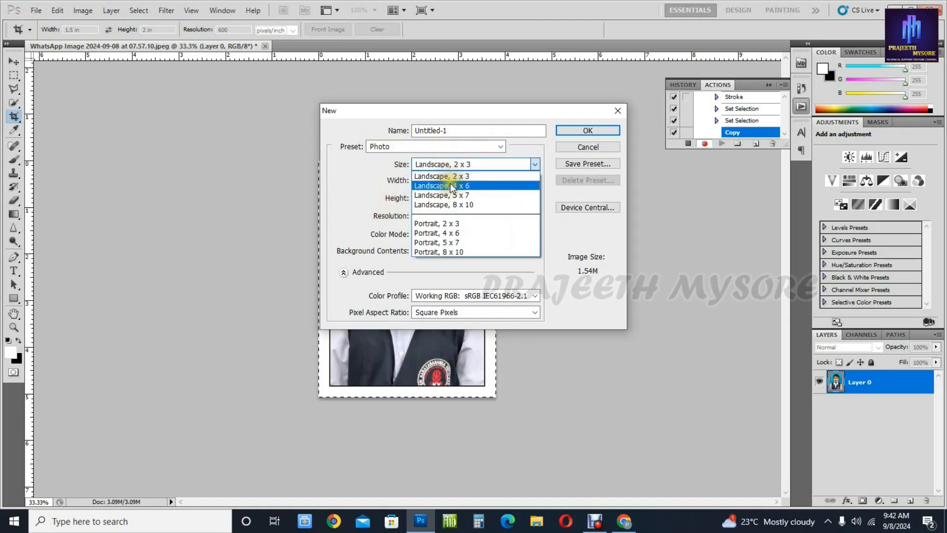
click(450, 186)
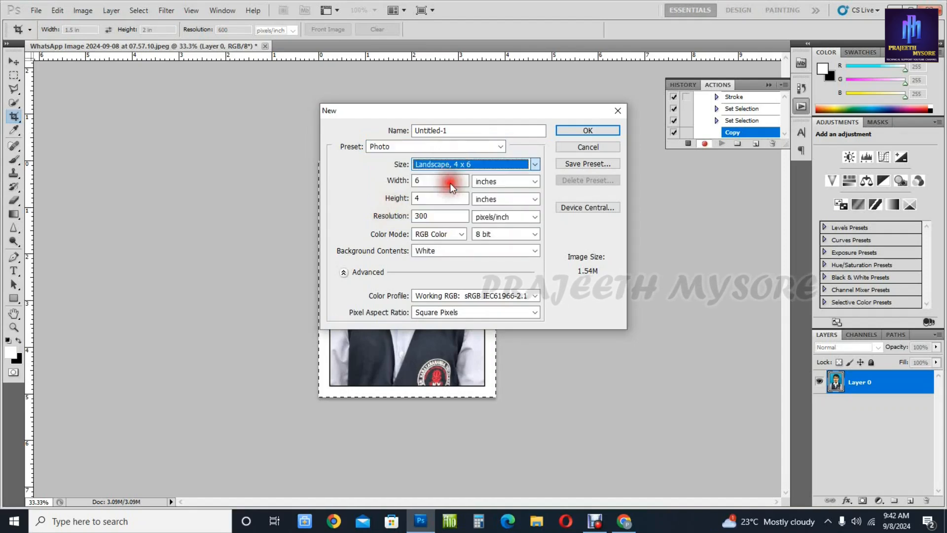
double_click(422, 215)
text(600)
click(490, 234)
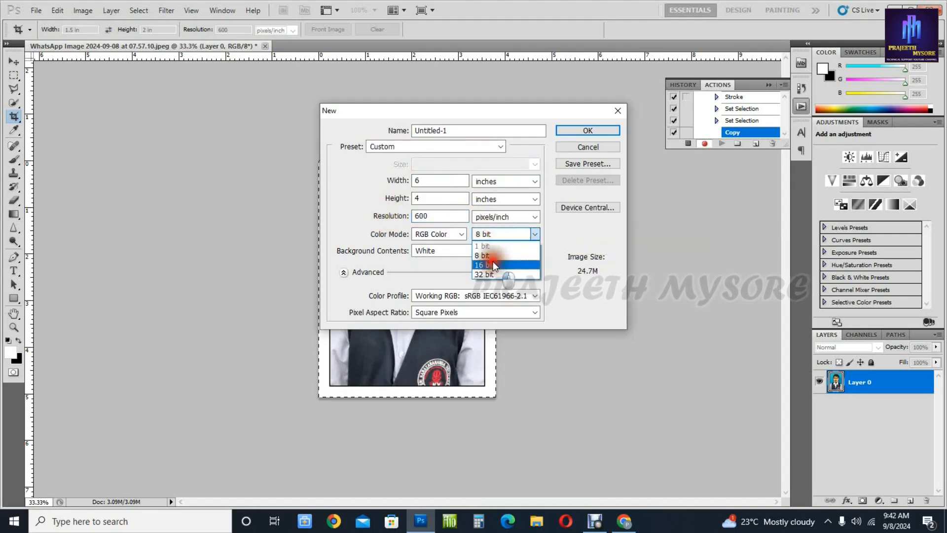
click(493, 265)
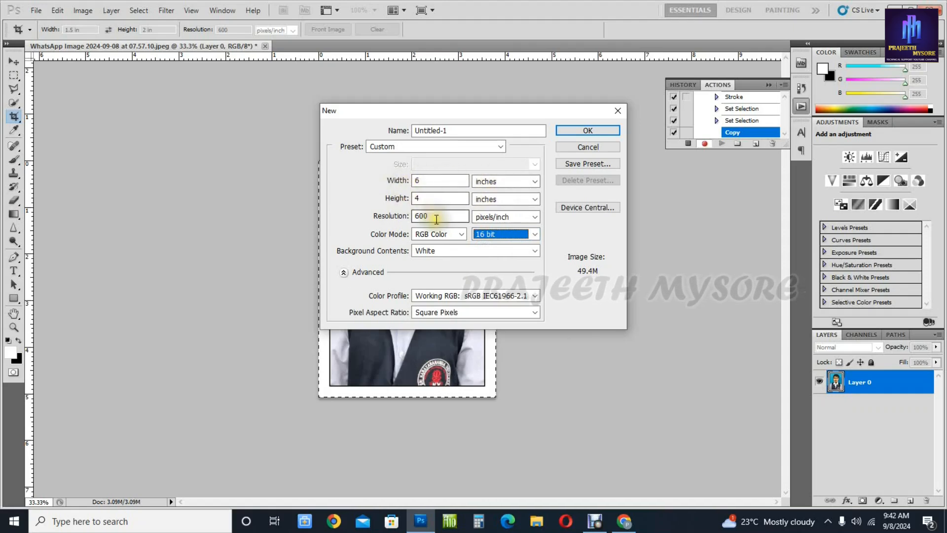
click(595, 131)
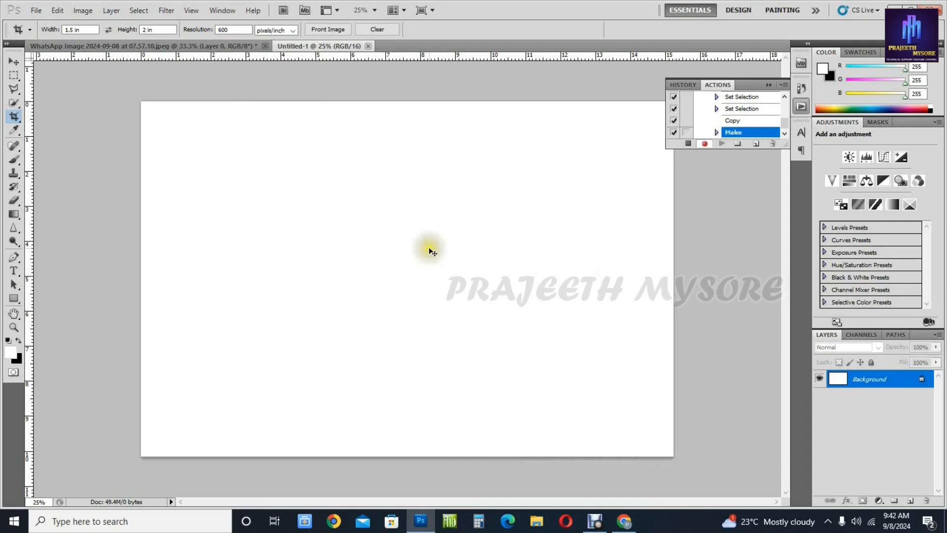
Paste the portrait into the page's upper-left corner and duplicate it to fill two rows of four photos.
key(ctrl+v)
click(13, 62)
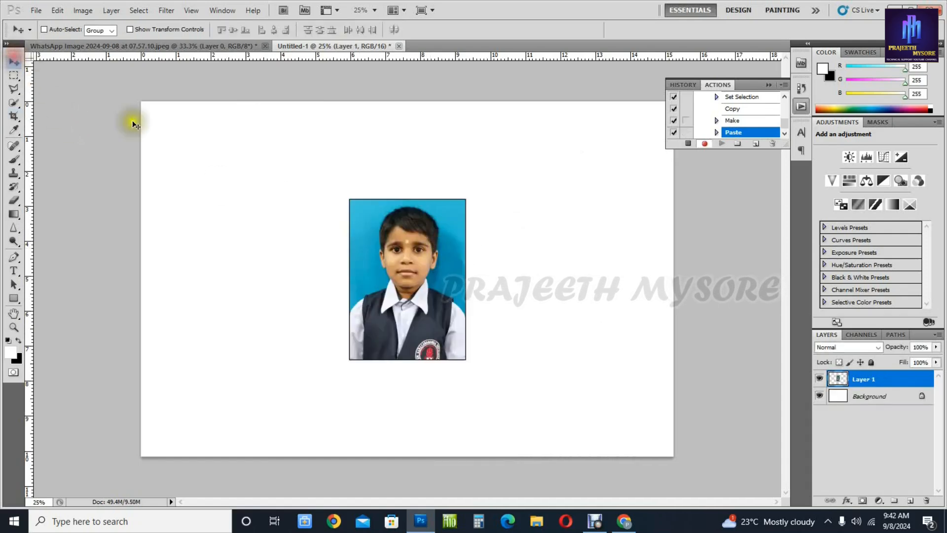
drag(425, 267, 214, 178)
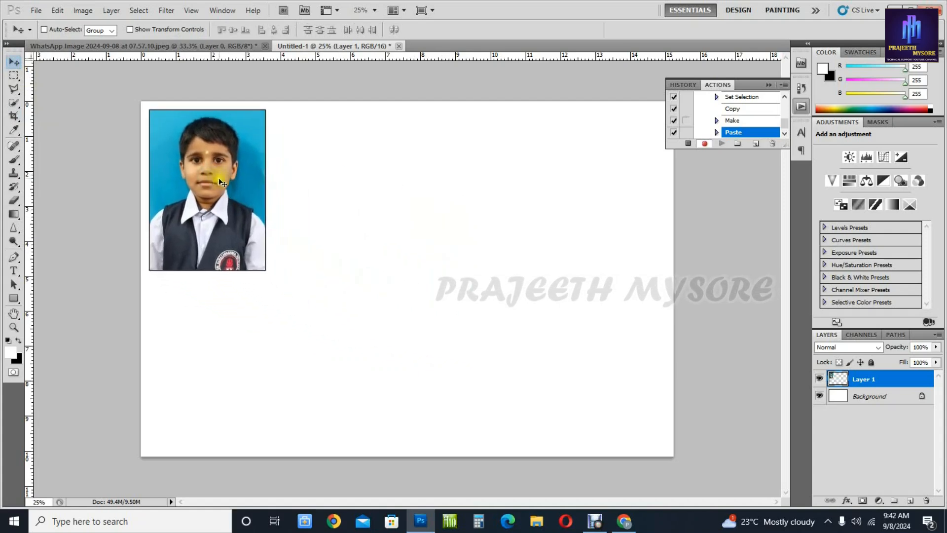
drag(205, 176, 573, 245)
drag(166, 365, 559, 338)
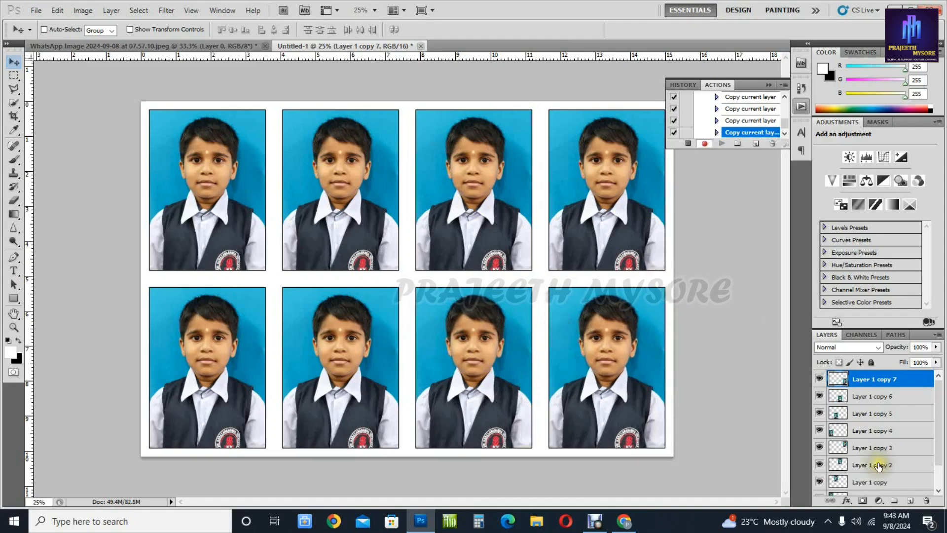
Merge all visible layers of the eight-photo sheet into the background.
scroll(905, 449, down, 3)
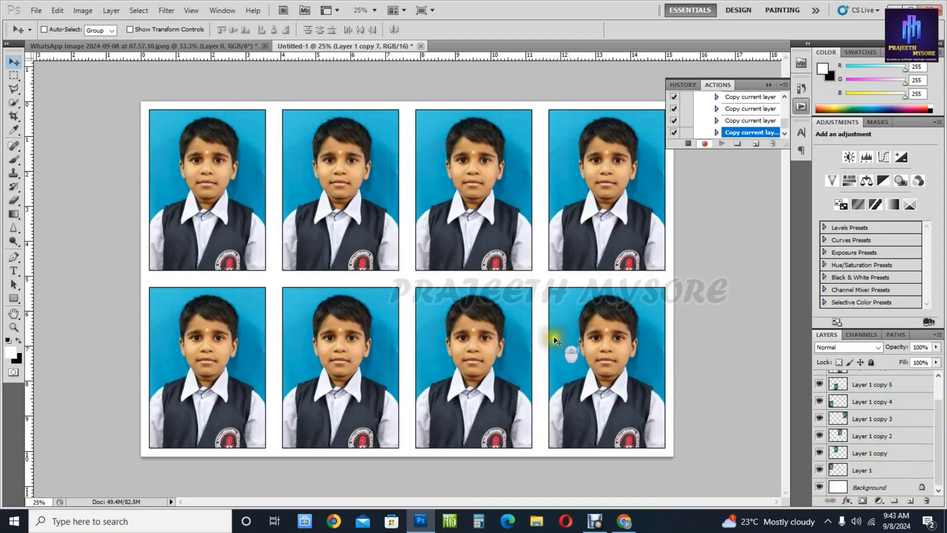
scroll(858, 433, up, 3)
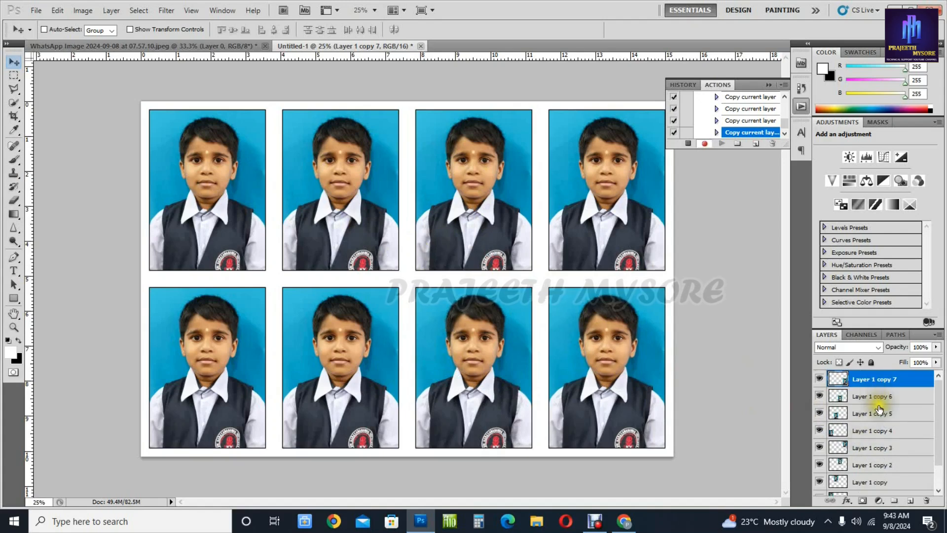
scroll(887, 421, down, 1)
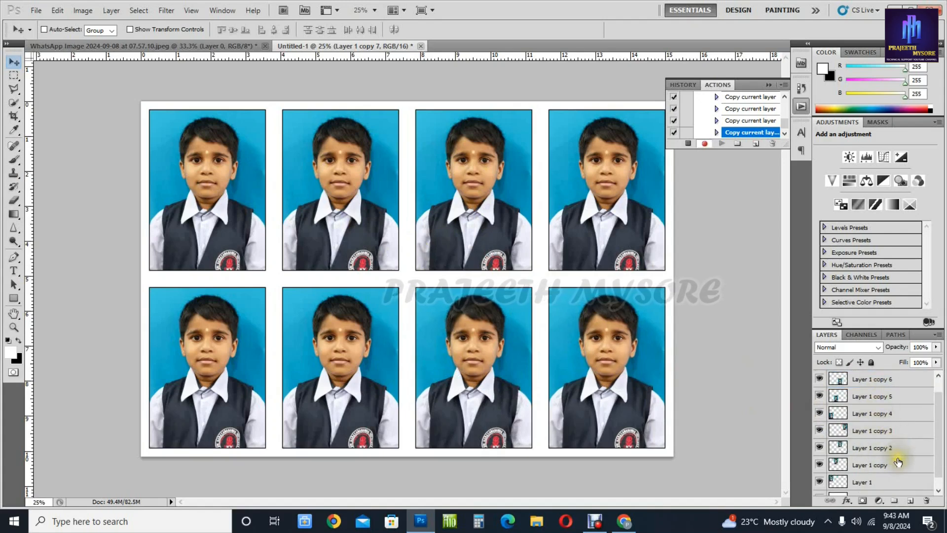
click(867, 430)
right_click(866, 430)
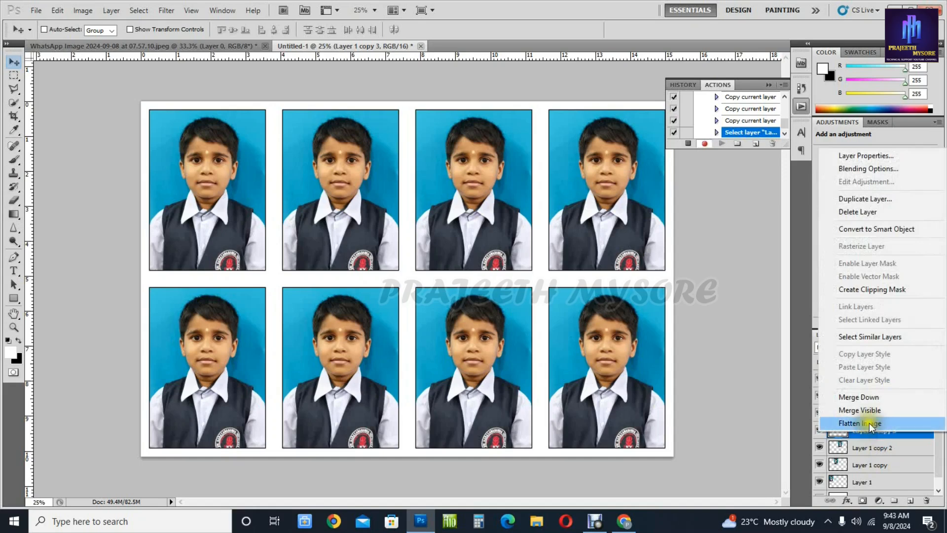
click(873, 446)
click(871, 447)
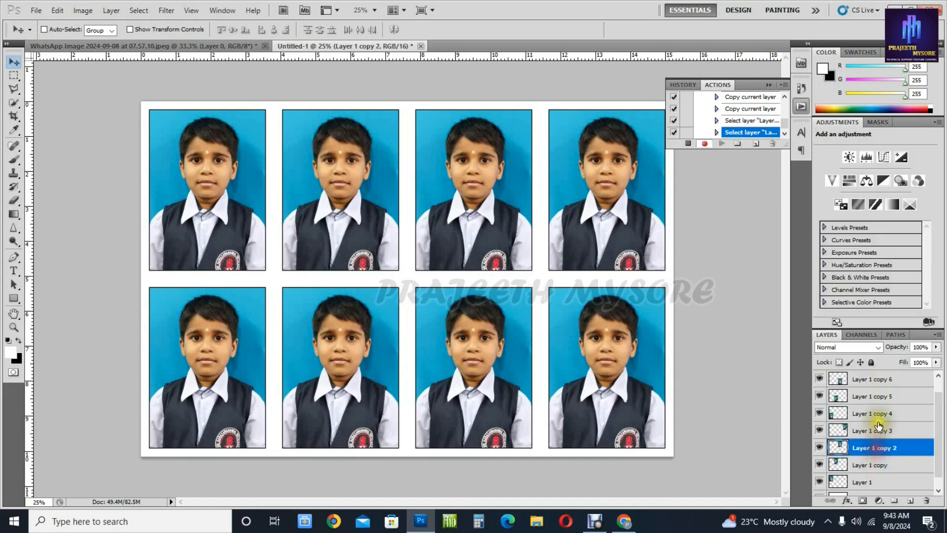
click(877, 418)
click(878, 430)
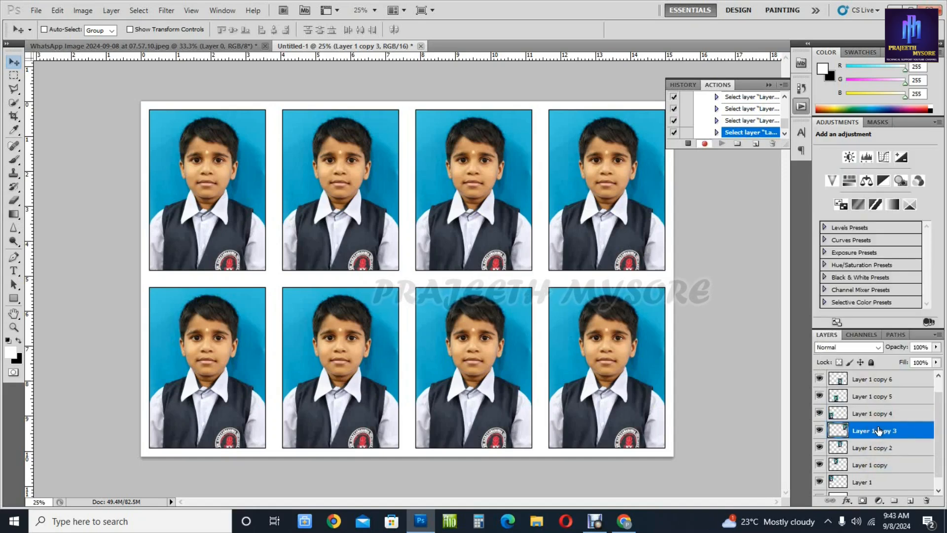
right_click(877, 431)
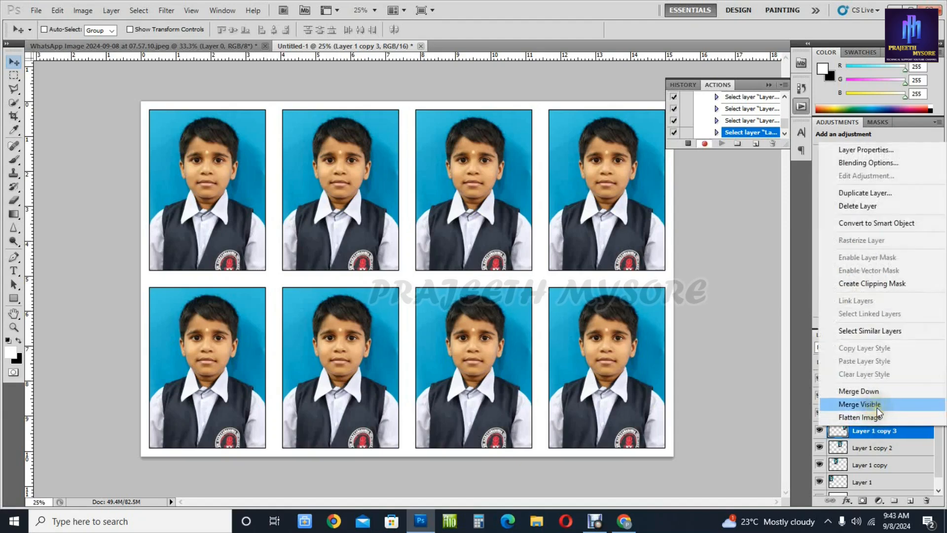
click(877, 407)
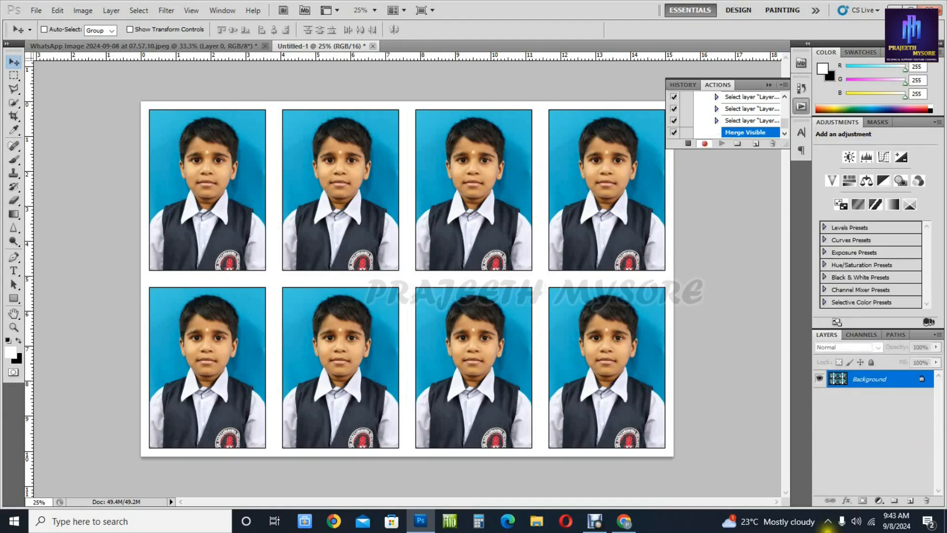
Save the sheet to the Desktop as a JPEG named 1 with Maximum quality 12 and Baseline ("Standard") format.
click(36, 11)
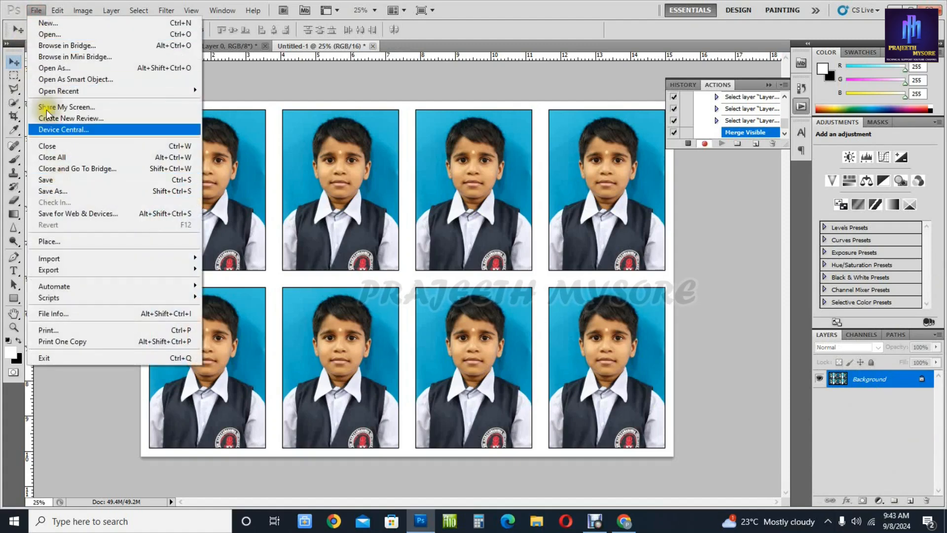
click(36, 11)
click(36, 11)
click(55, 192)
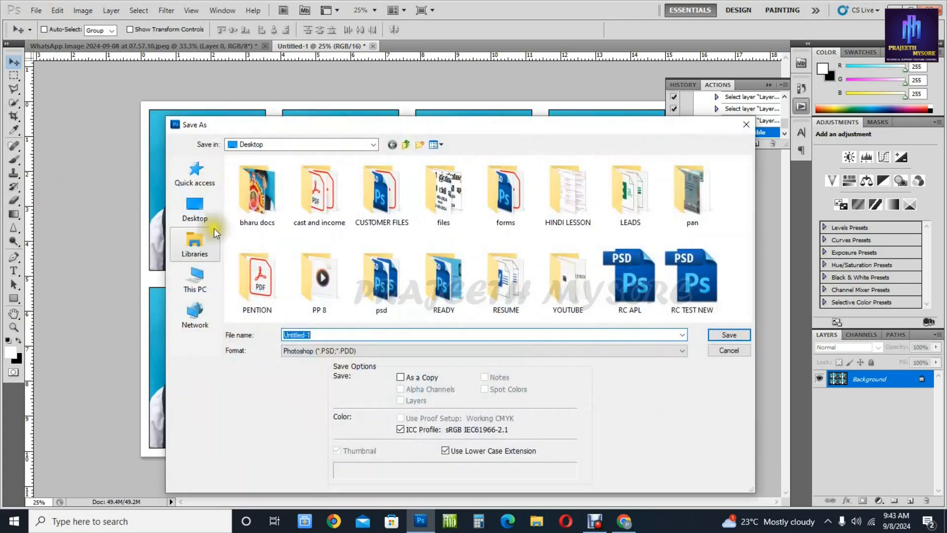
click(199, 217)
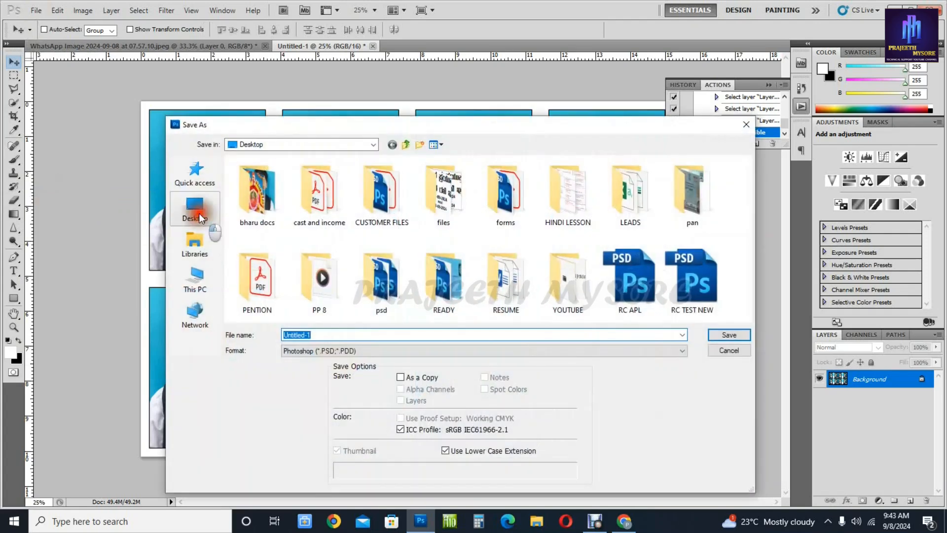
click(308, 351)
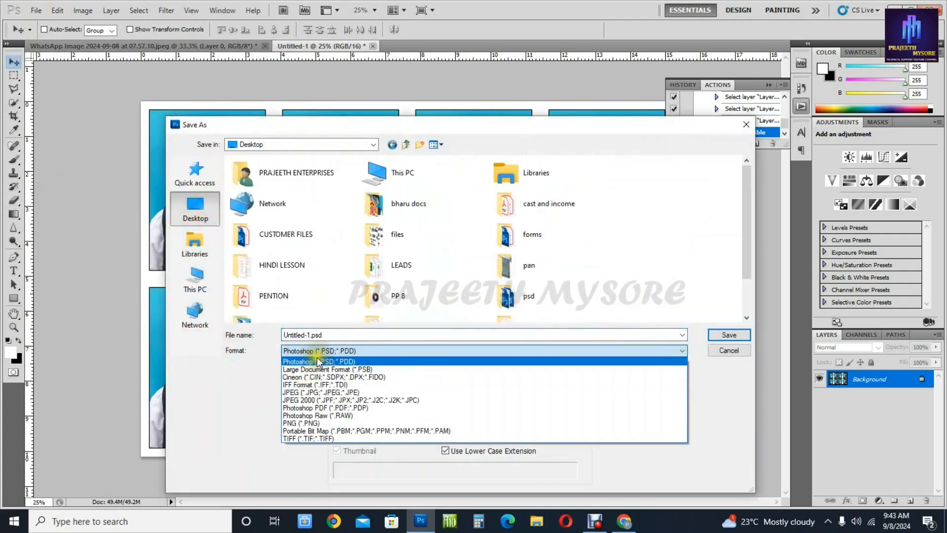
click(299, 392)
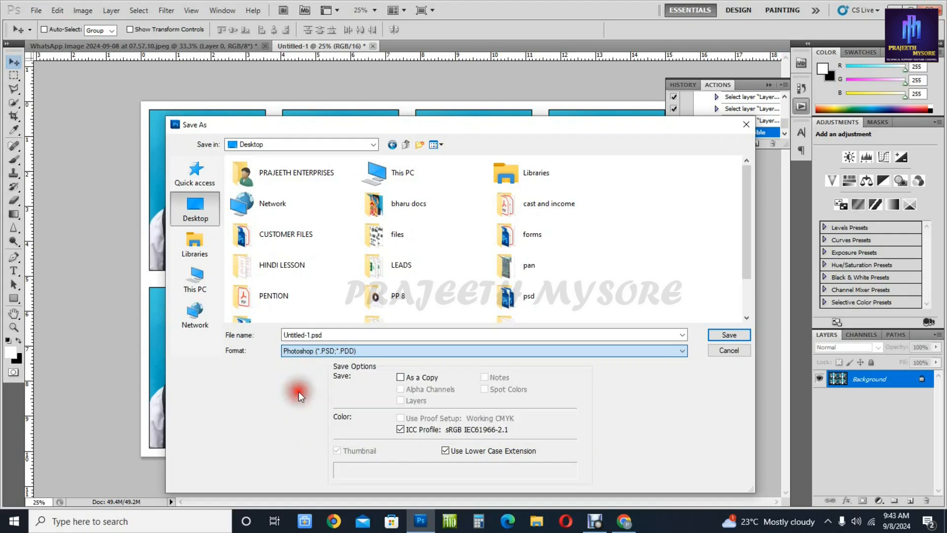
click(331, 334)
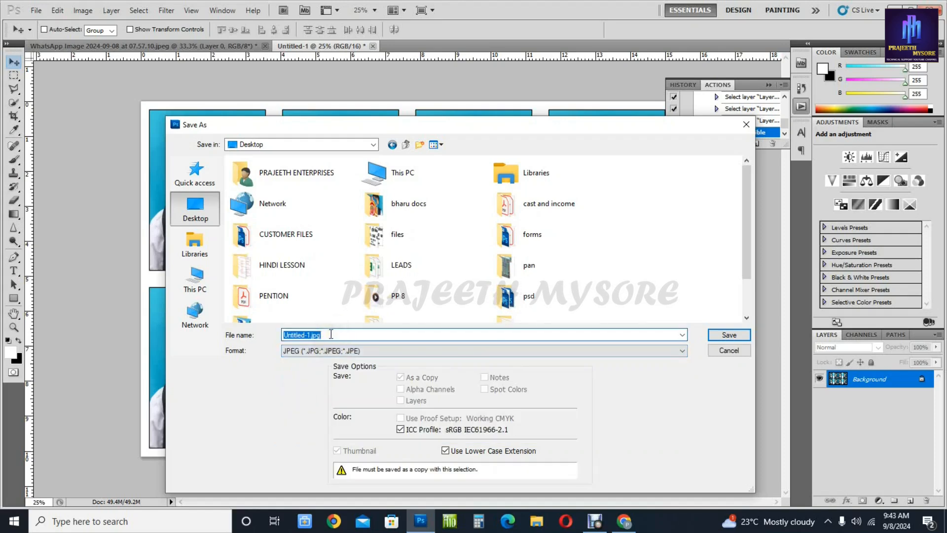
text(1)
click(728, 334)
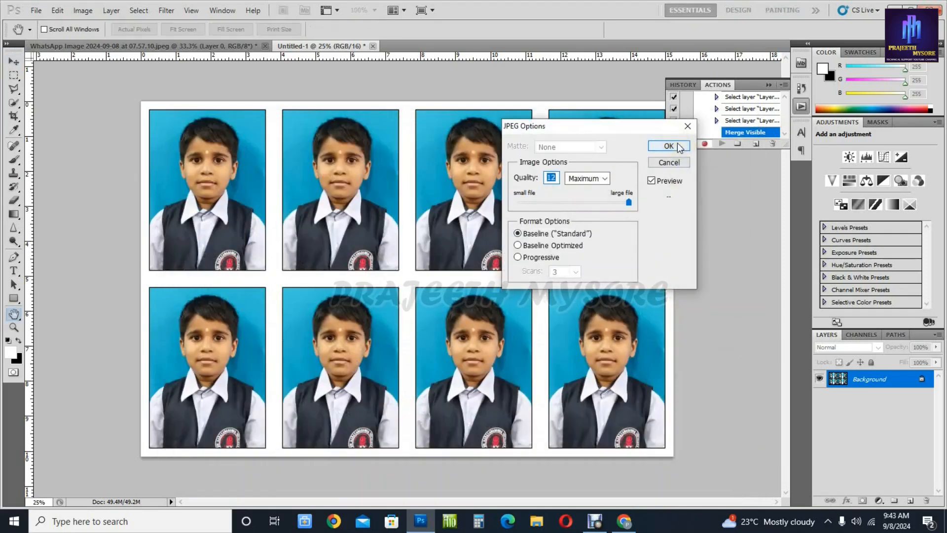
click(679, 147)
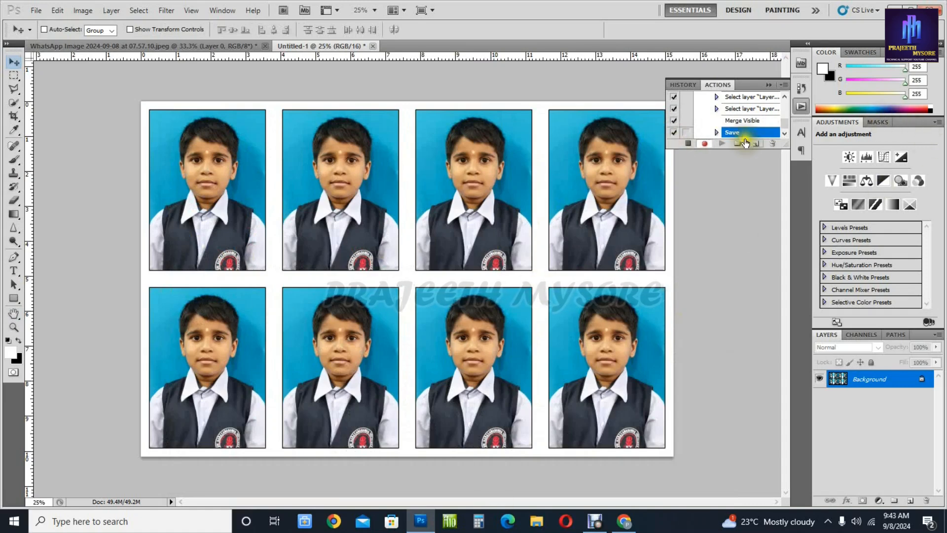
Review the recorded steps of the pp 8 action and turn on the dialog pause for its Crop step.
scroll(737, 122, up, 1)
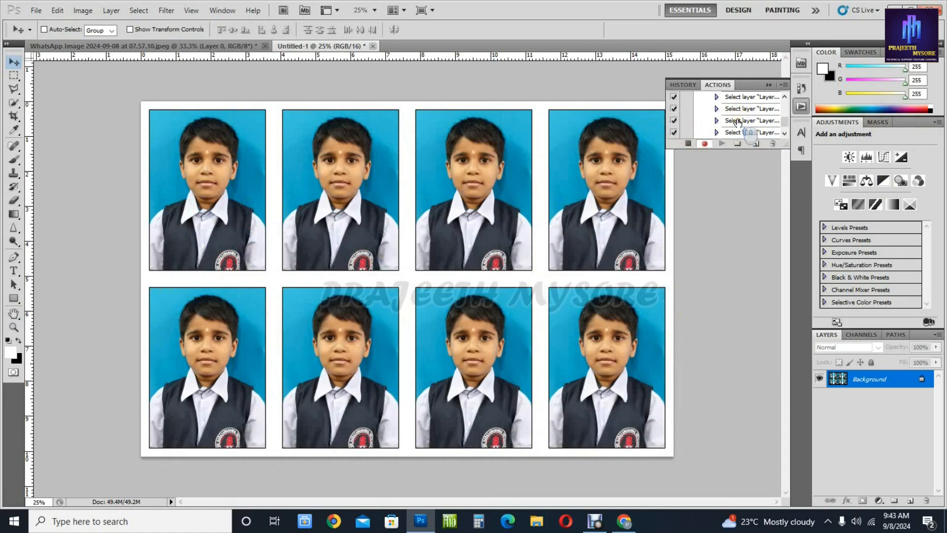
scroll(736, 122, down, 4)
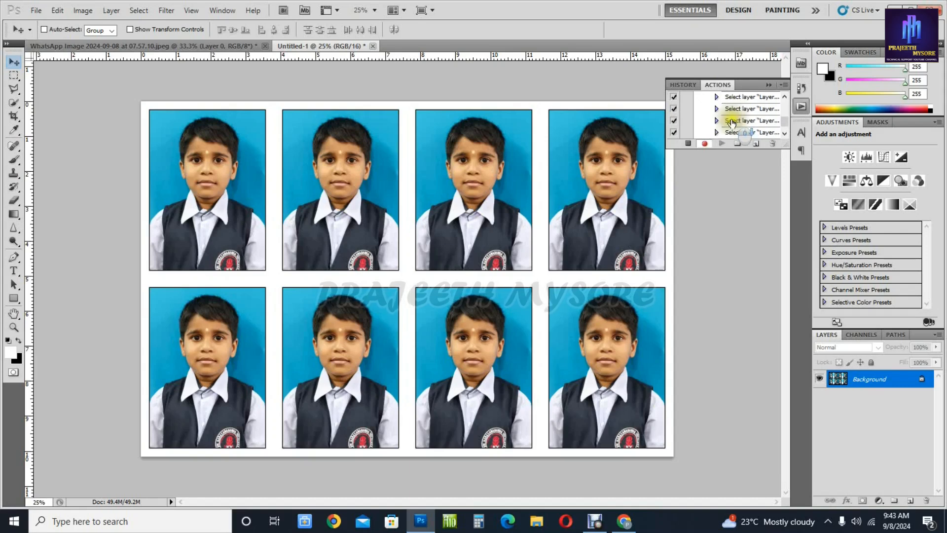
scroll(701, 113, up, 2)
scroll(710, 119, up, 4)
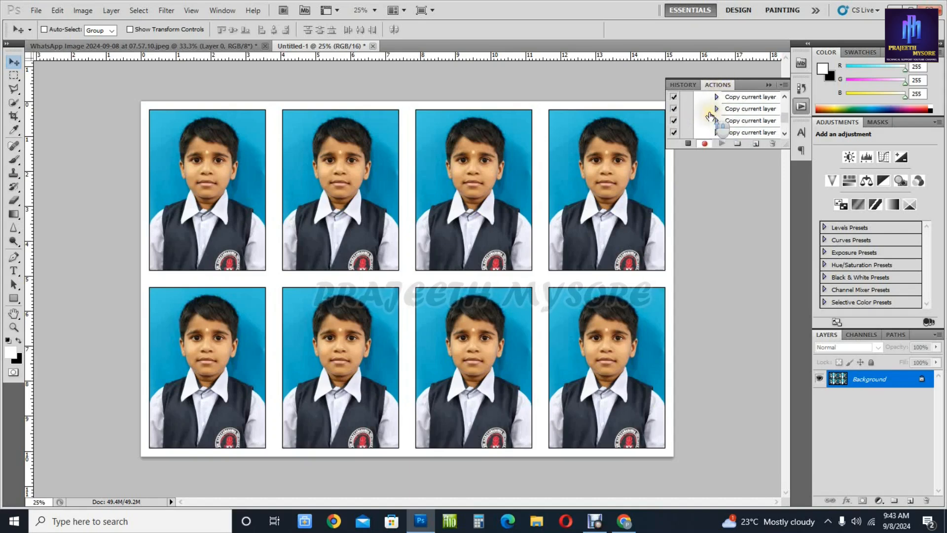
scroll(742, 126, up, 1)
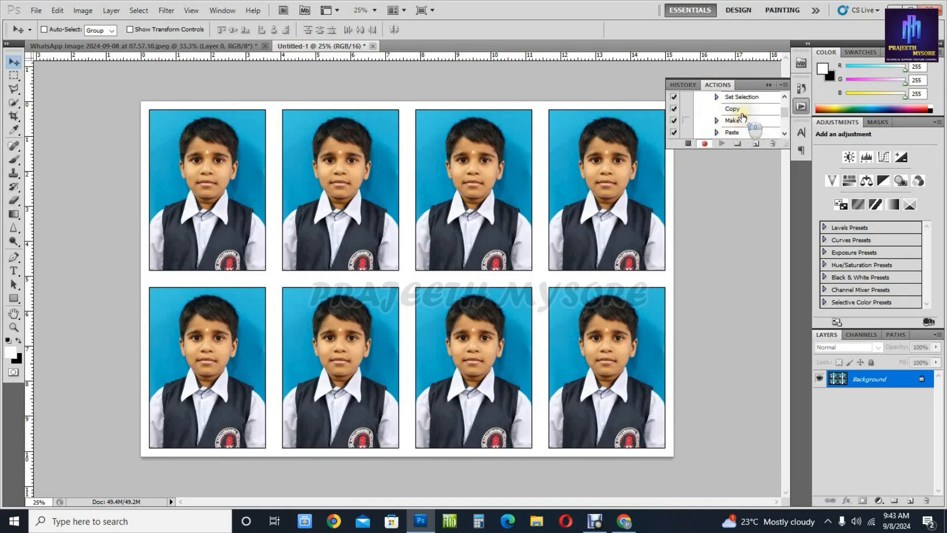
scroll(742, 117, up, 5)
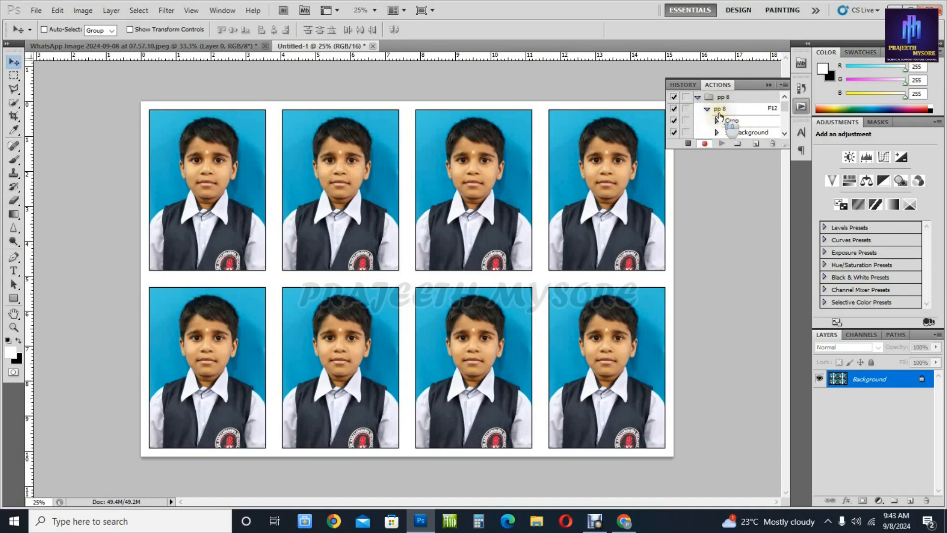
click(685, 121)
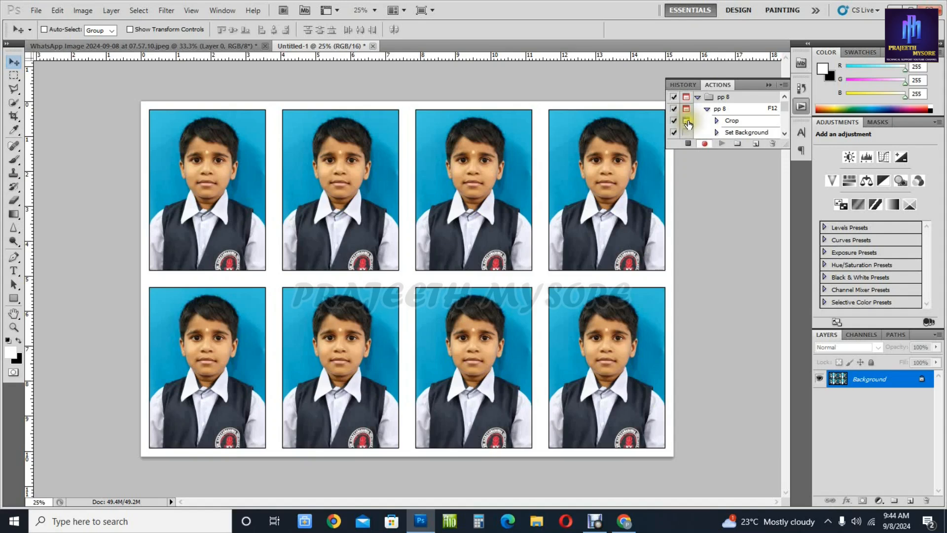
Stop recording the pp 8 action and collapse the list of actions.
scroll(688, 124, down, 3)
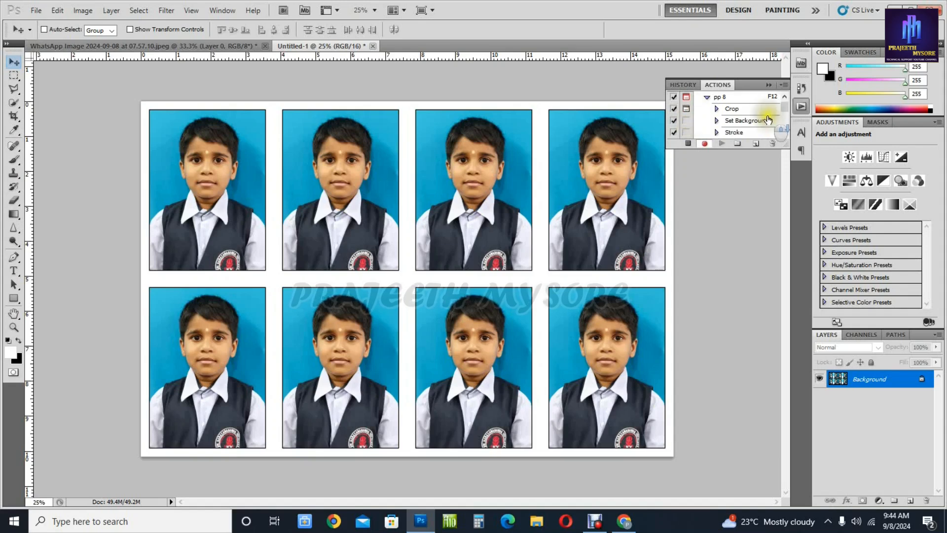
click(687, 145)
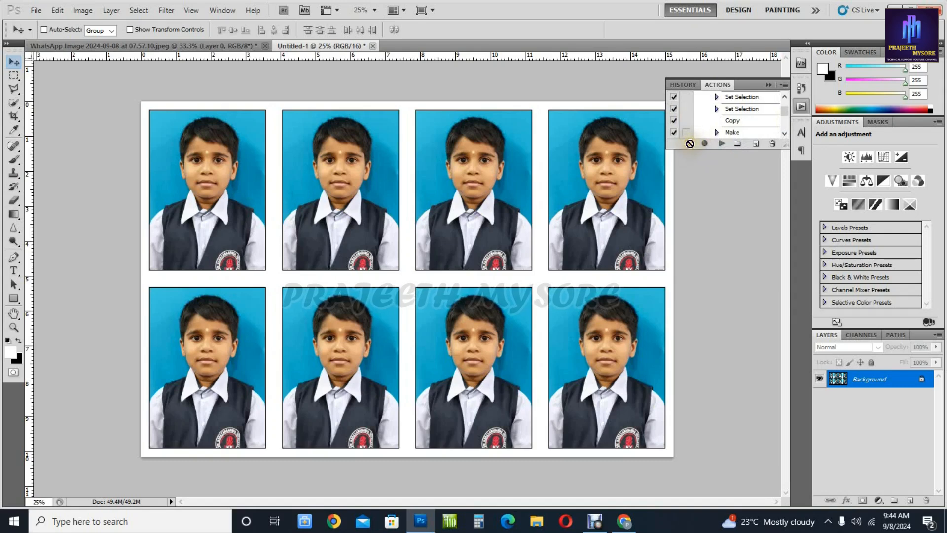
click(767, 82)
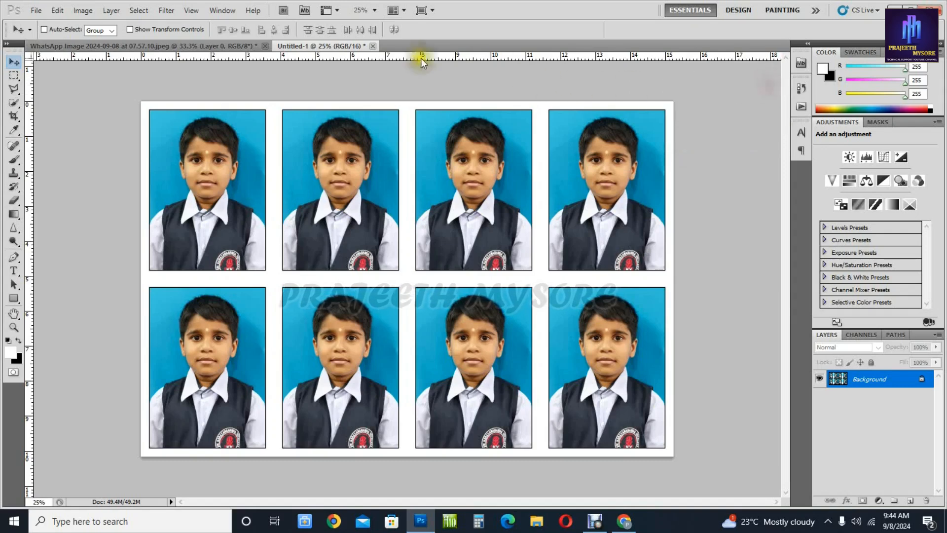
Close the eight-photo sheet and the bordered portrait without saving changes.
click(373, 45)
click(488, 200)
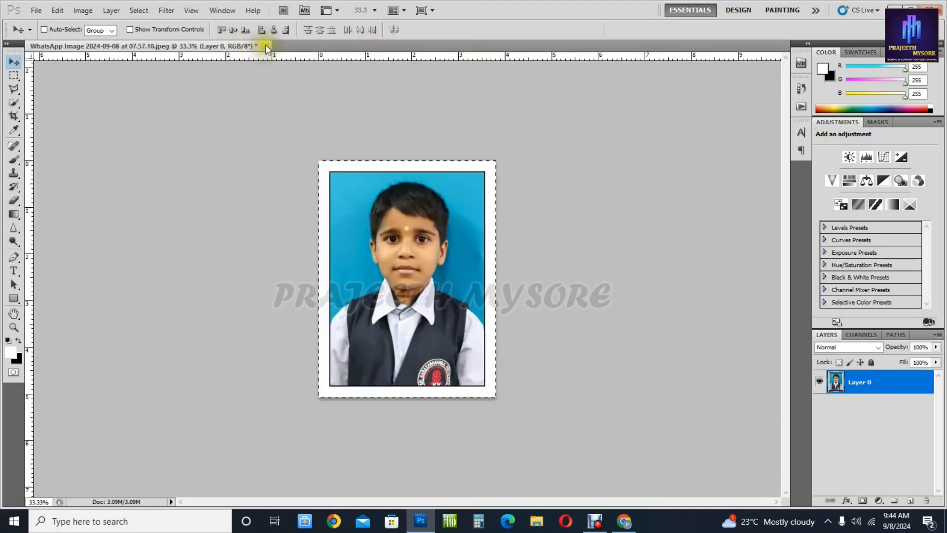
click(265, 46)
click(494, 211)
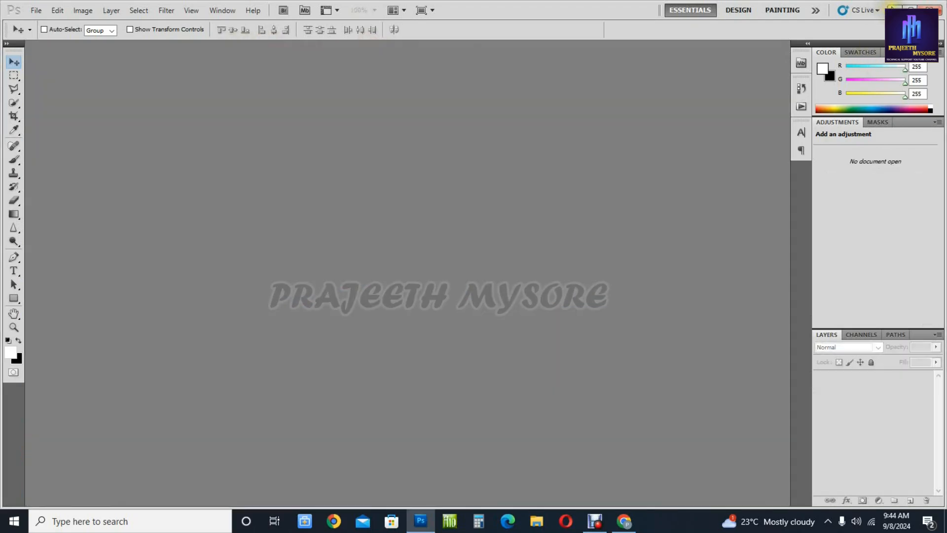
Switch to the Windows desktop, view the saved image 1 and delete it.
click(891, 8)
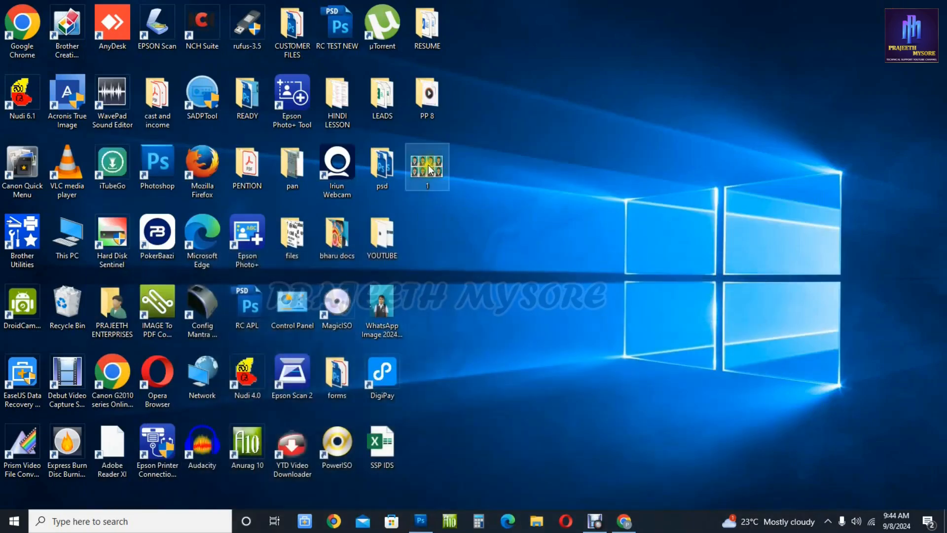
double_click(428, 166)
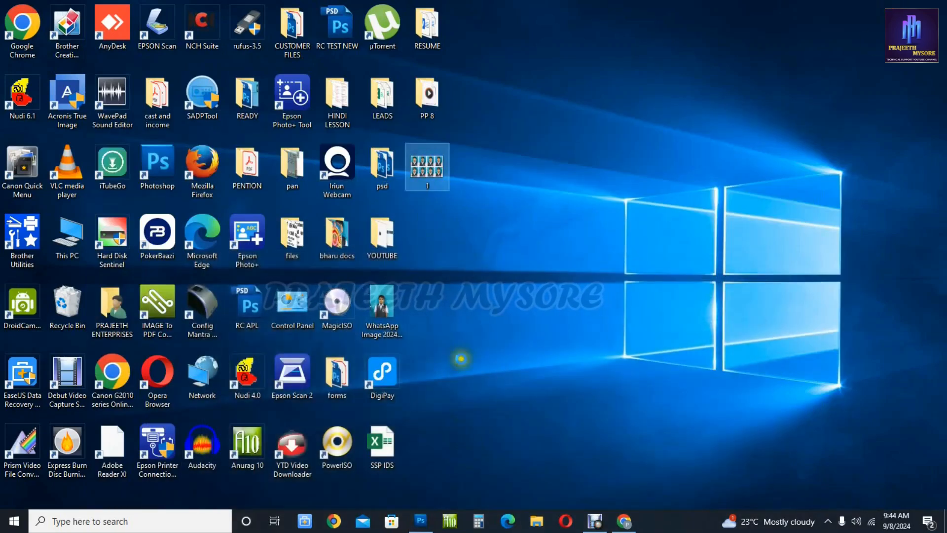
right_click(445, 197)
click(472, 469)
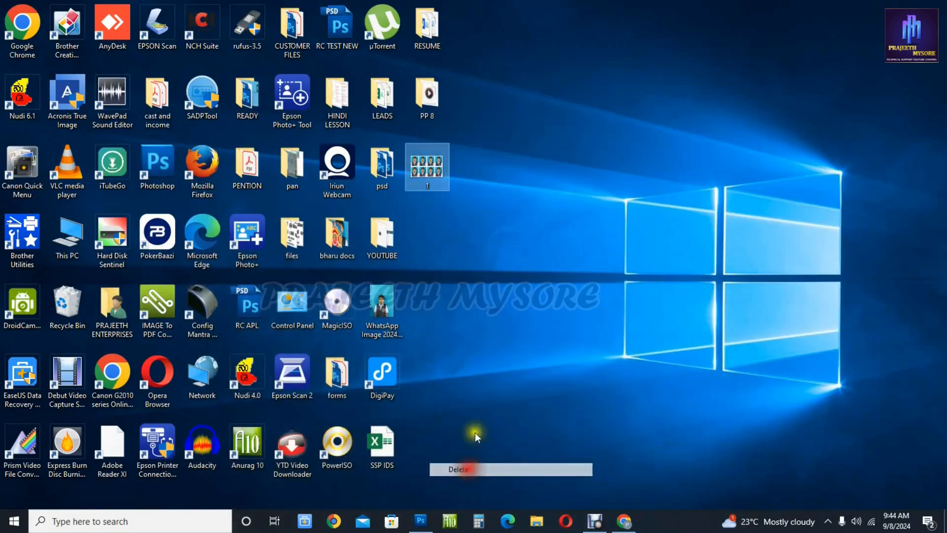
Switch to Photoshop and open the JPEG WhatsApp Image 2024-09-08 at 07.57.10 from the desktop through Camera Raw.
click(387, 297)
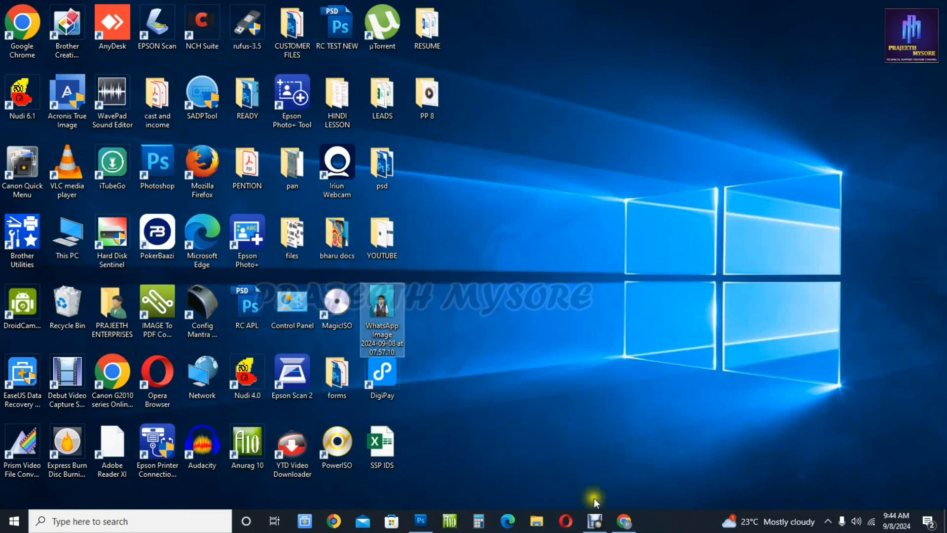
click(420, 519)
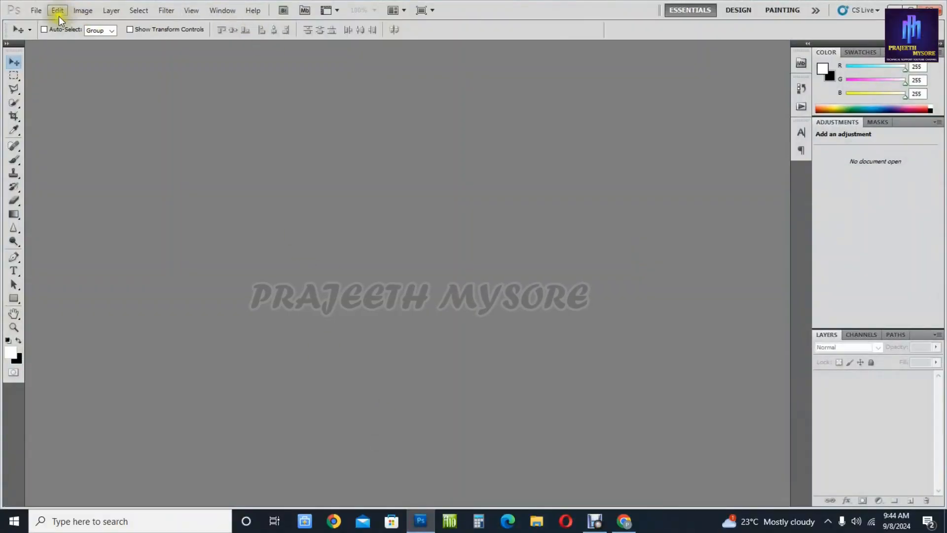
click(36, 11)
click(44, 35)
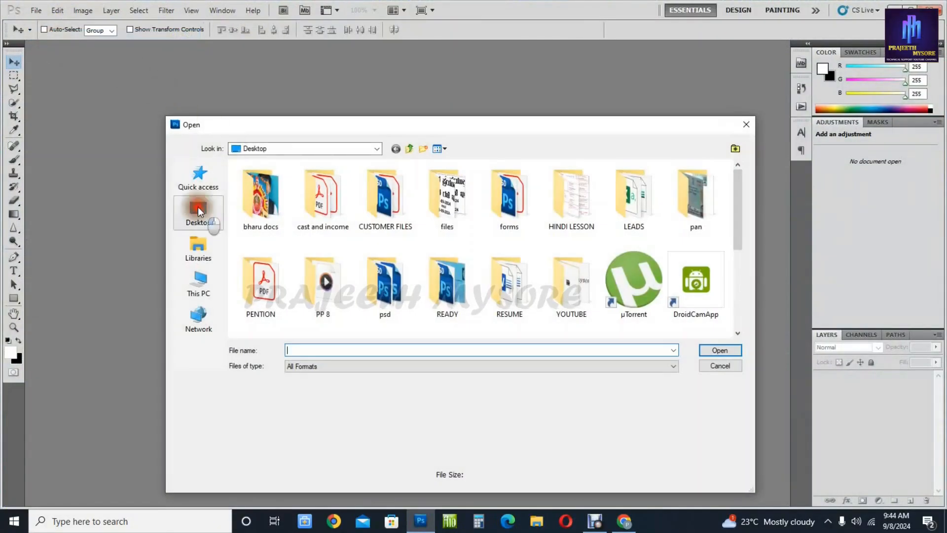
click(197, 206)
scroll(440, 256, down, 5)
click(316, 313)
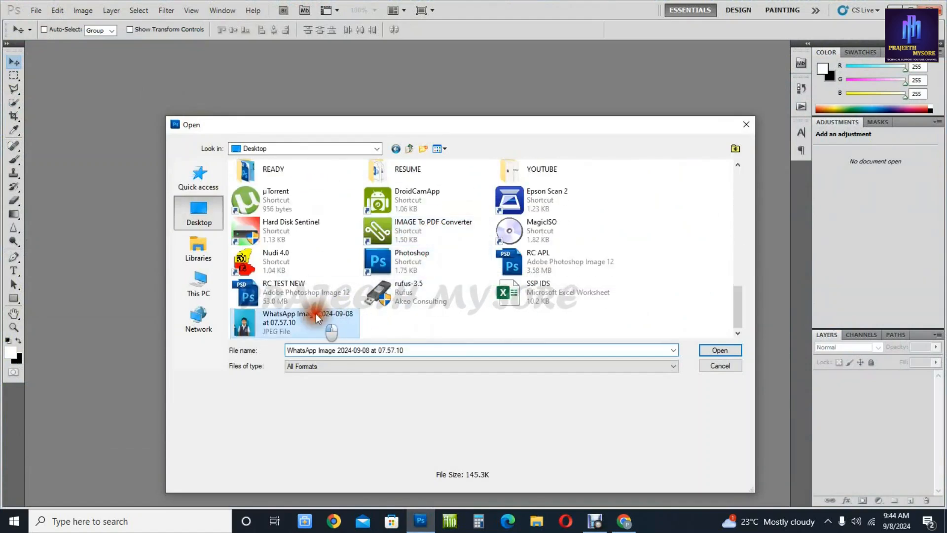
click(719, 349)
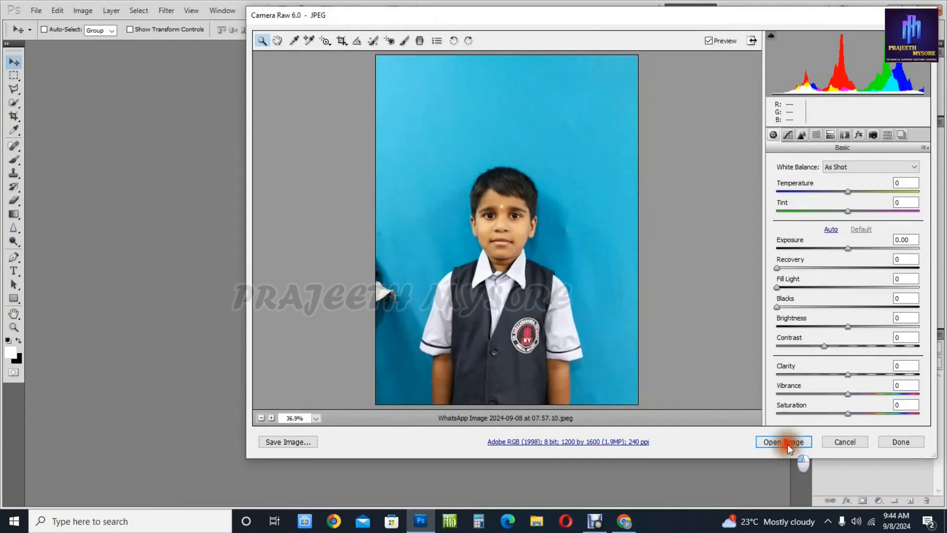
click(786, 441)
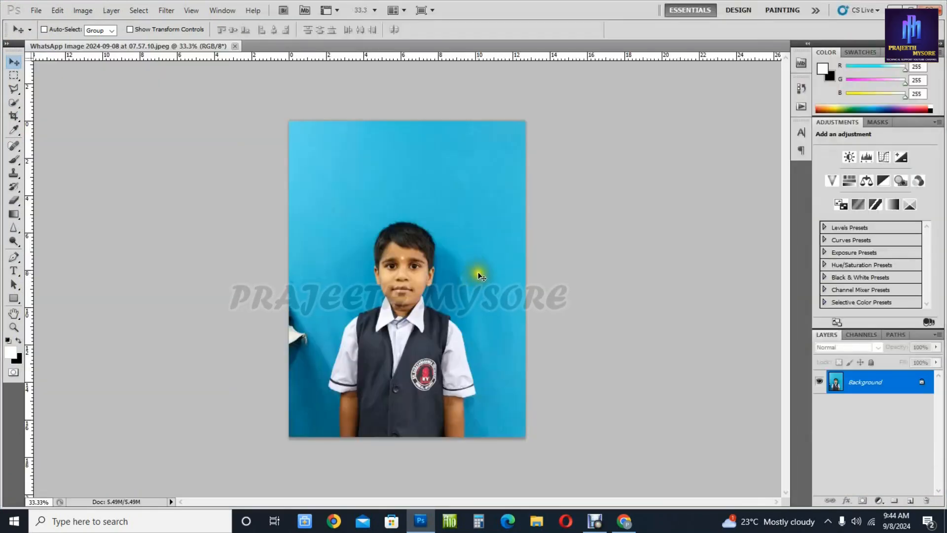
Run the pp 8 action on the portrait, adjusting the crop frame around the boy's head and chest when it pauses.
key(F2)
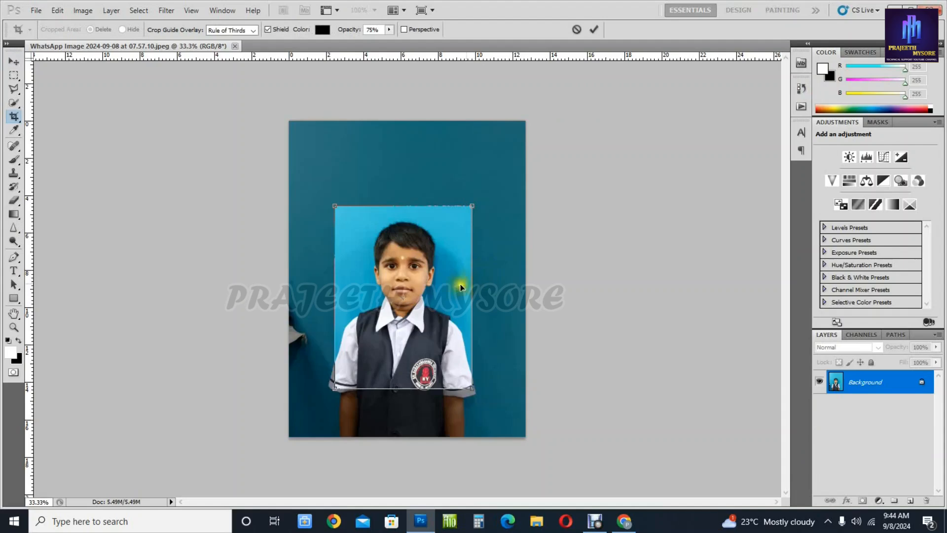
drag(428, 291, 432, 294)
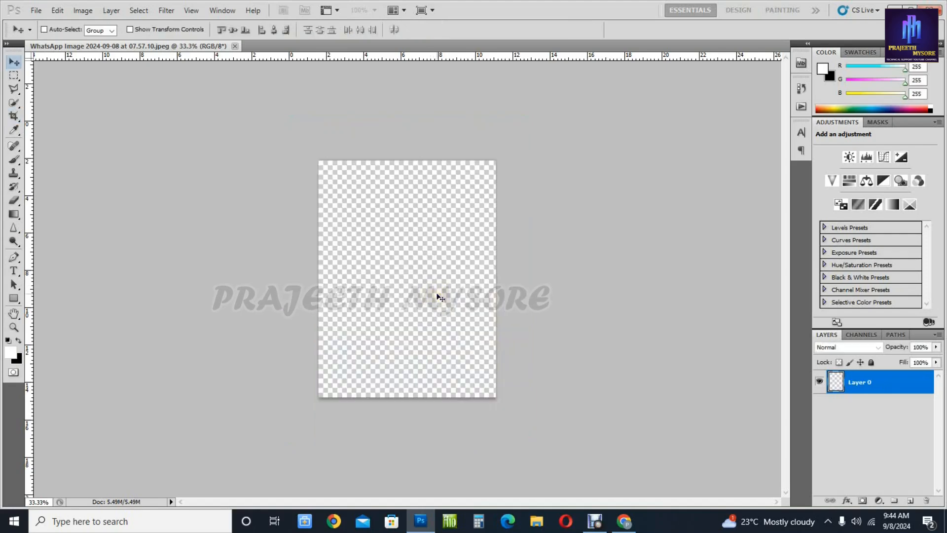
key(ctrl+j)
key(ctrl+j)
key(ctrl+j)
key(ctrl+j)
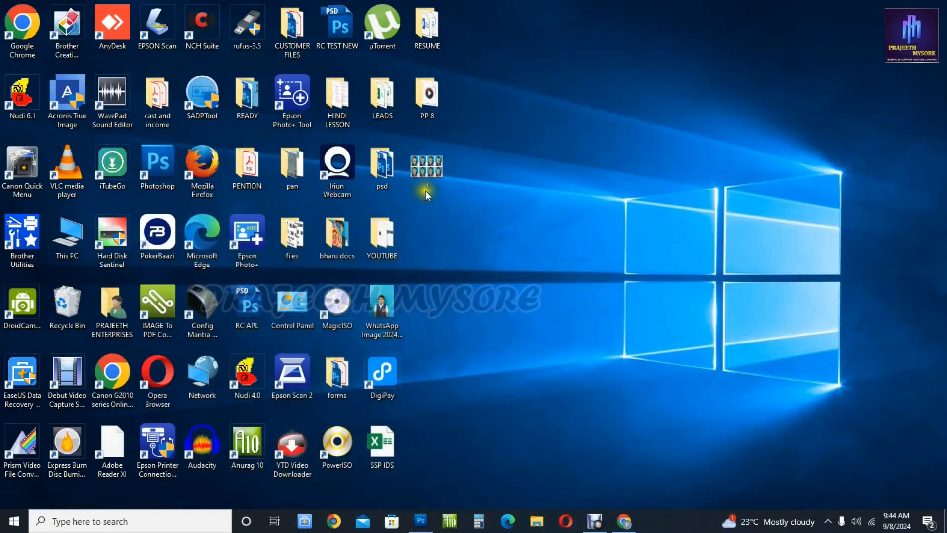
right_click(423, 166)
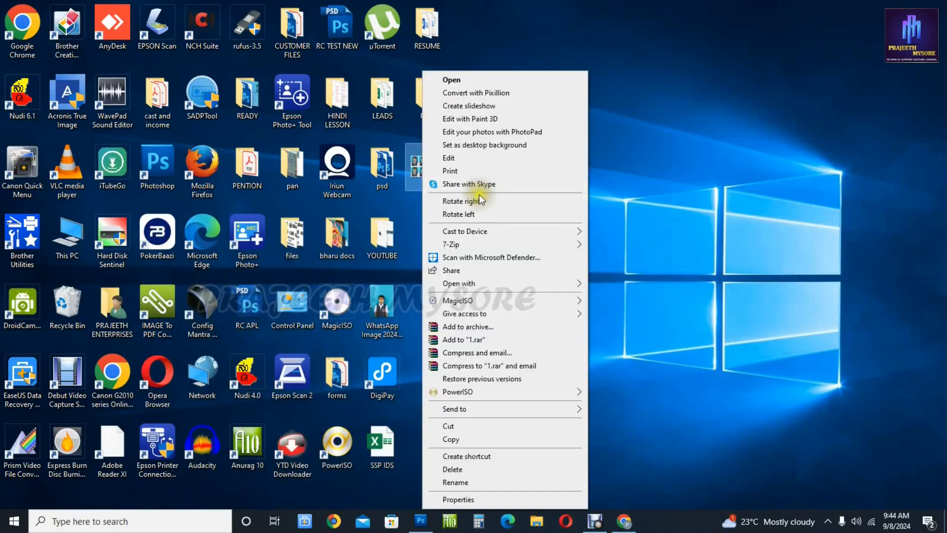
click(631, 183)
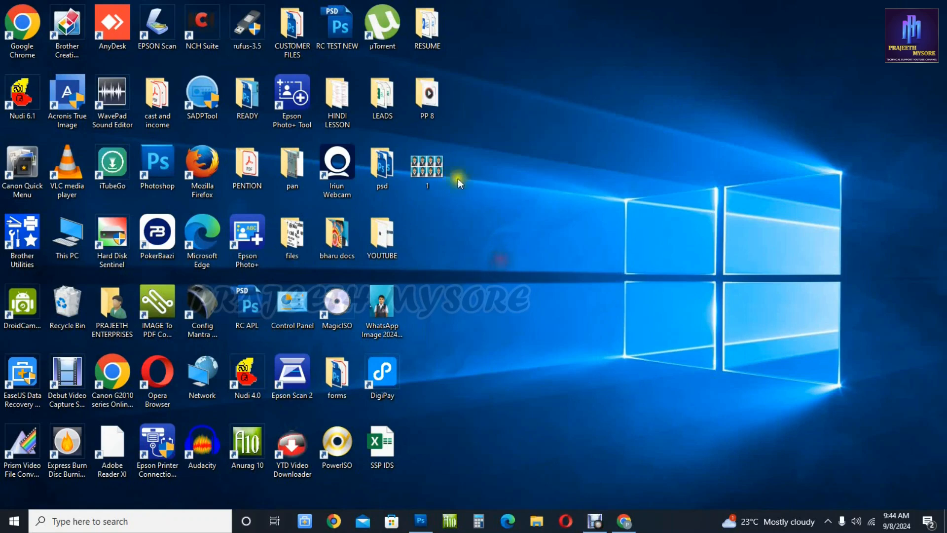
mouse_move(435, 169)
right_click(425, 164)
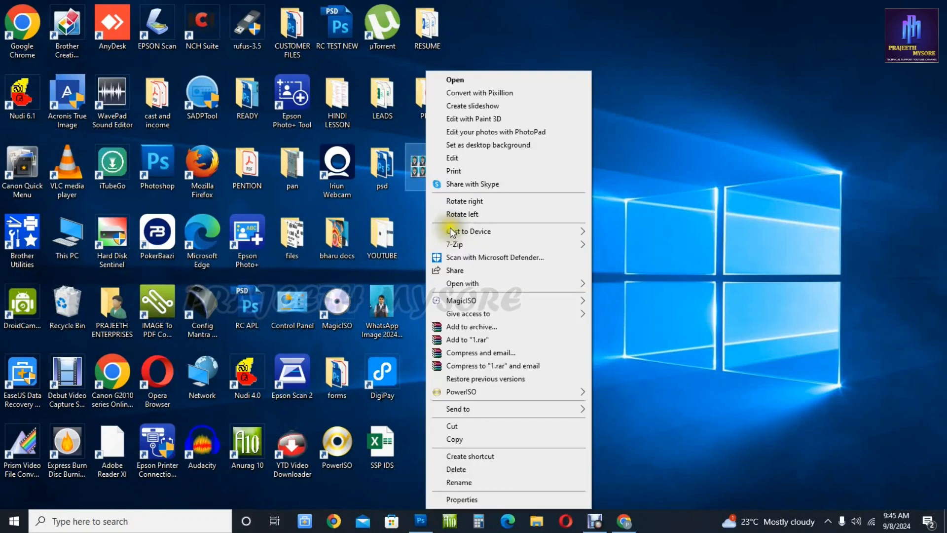
click(697, 153)
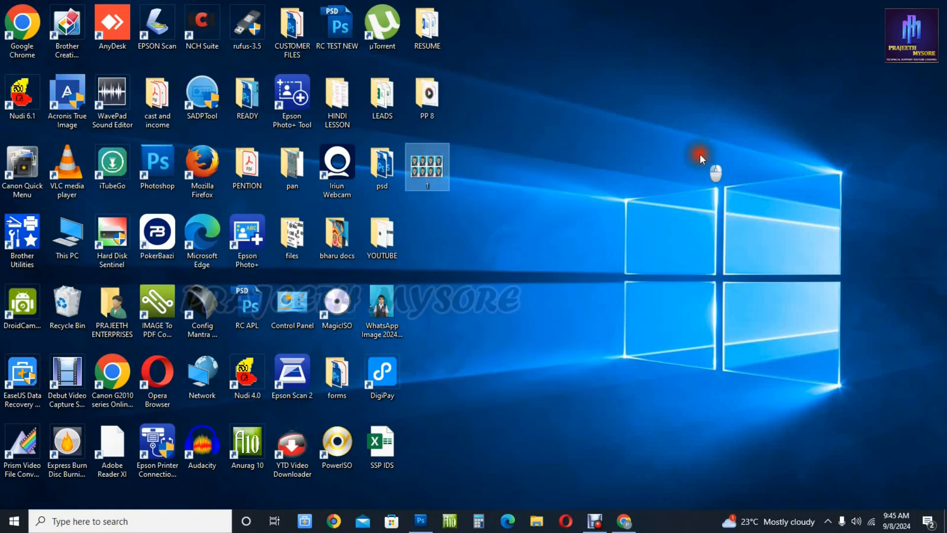
right_click(437, 165)
click(637, 94)
Start printing desktop image 1 and choose the 10 x 15 cm (4 x 6 in) paper size.
right_click(432, 163)
click(452, 170)
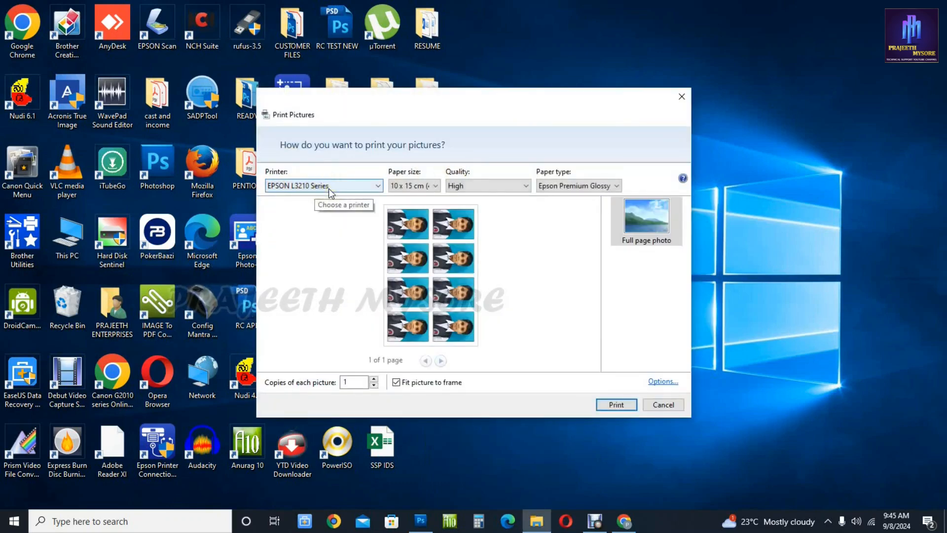
click(410, 186)
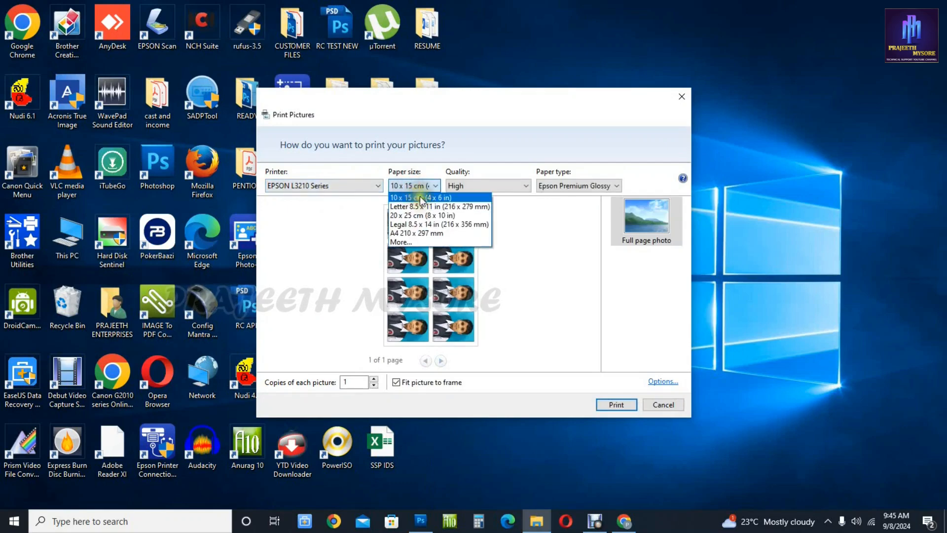
click(420, 196)
Set the print quality to High and the paper type to Epson Premium Glossy.
click(478, 185)
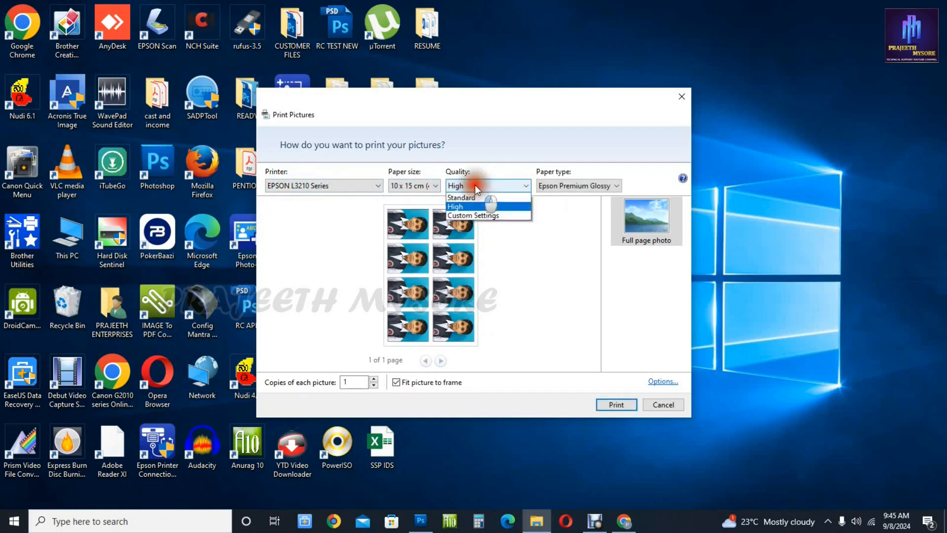
click(466, 215)
click(475, 186)
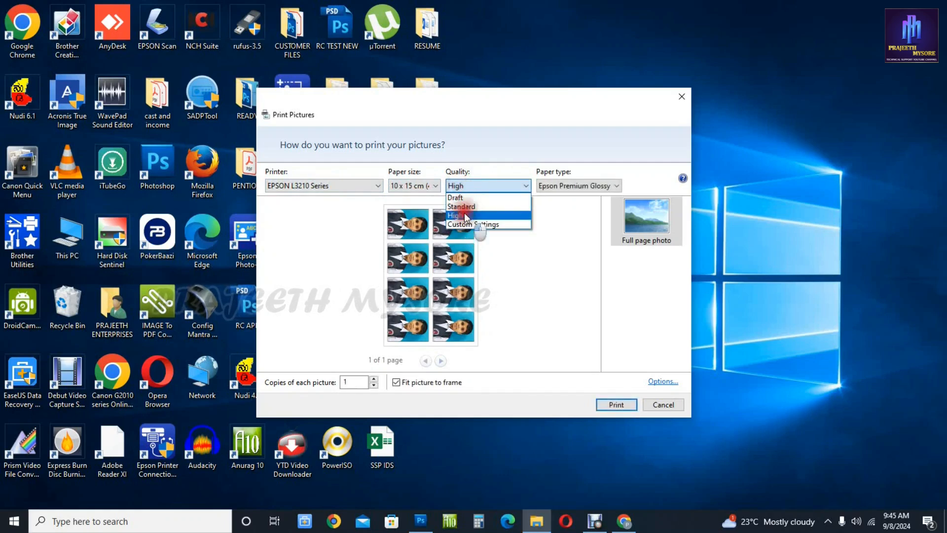
click(465, 215)
click(548, 184)
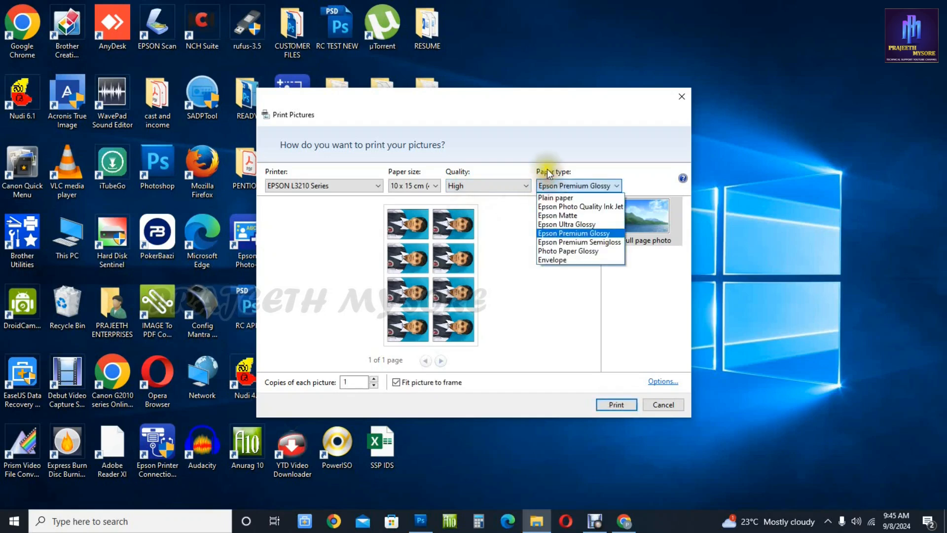
click(577, 233)
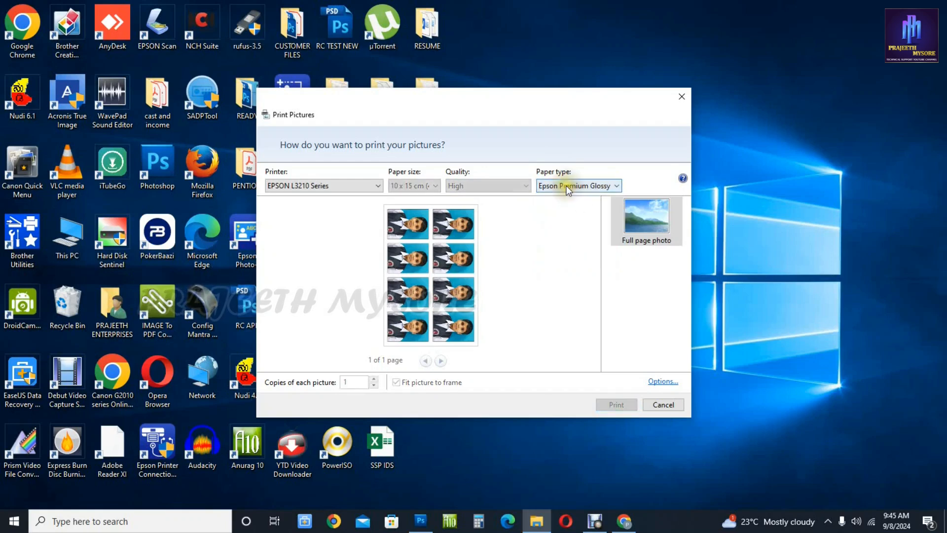
Open the Epson printer's advanced color correction settings and view its Color Controls options.
click(664, 382)
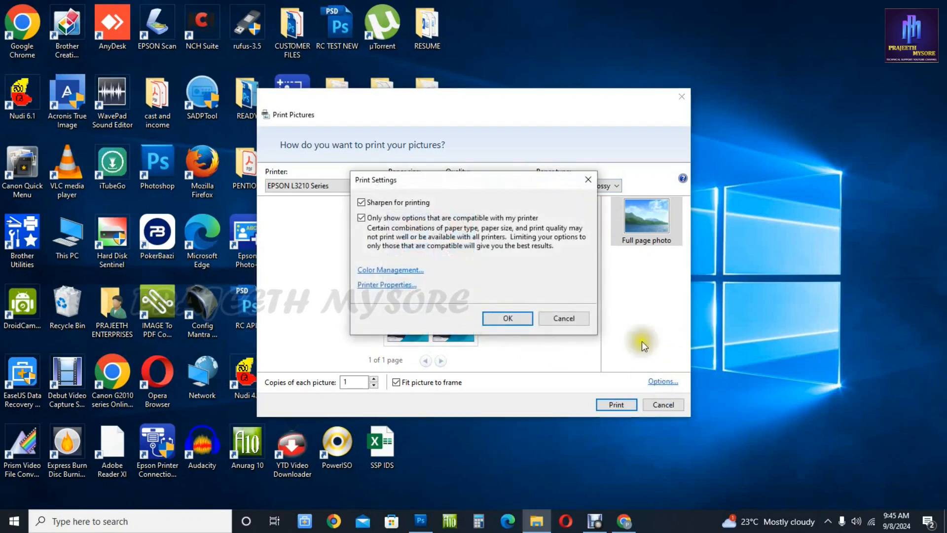
click(371, 285)
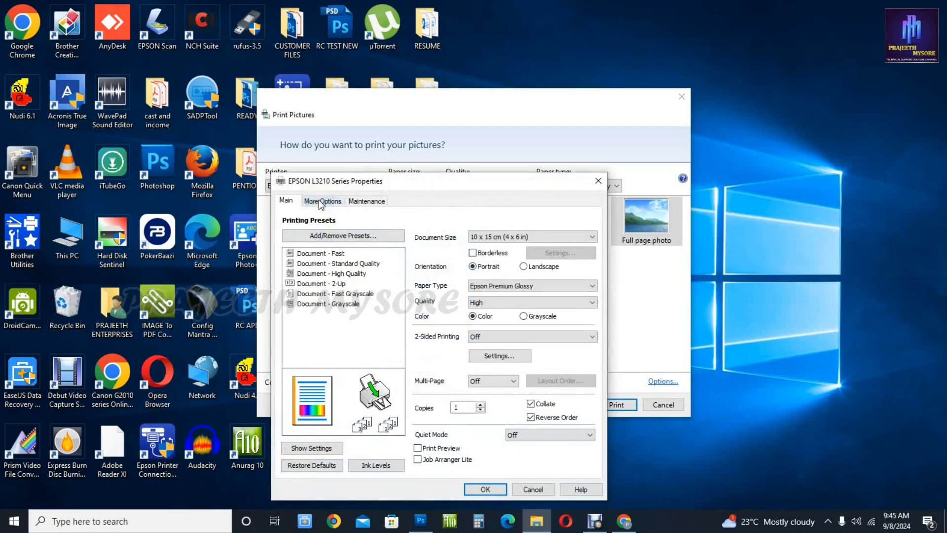
click(321, 202)
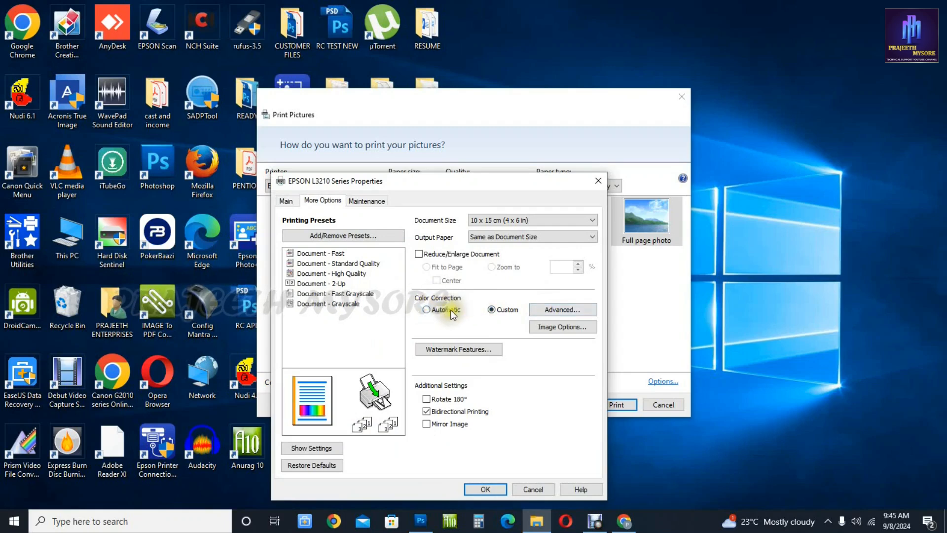
click(550, 310)
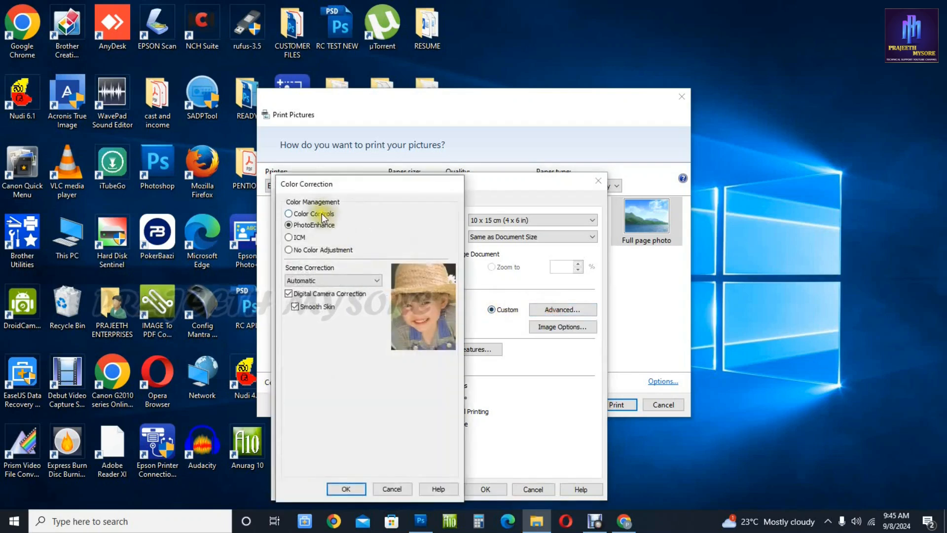
click(321, 215)
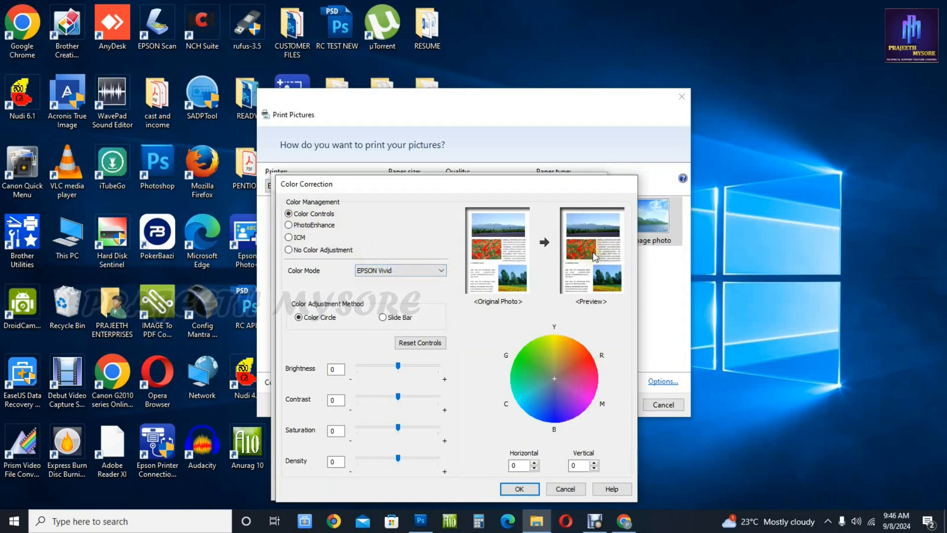
Set color correction to PhotoEnhance with Automatic scene correction, accept the printer settings and cancel the print.
click(287, 226)
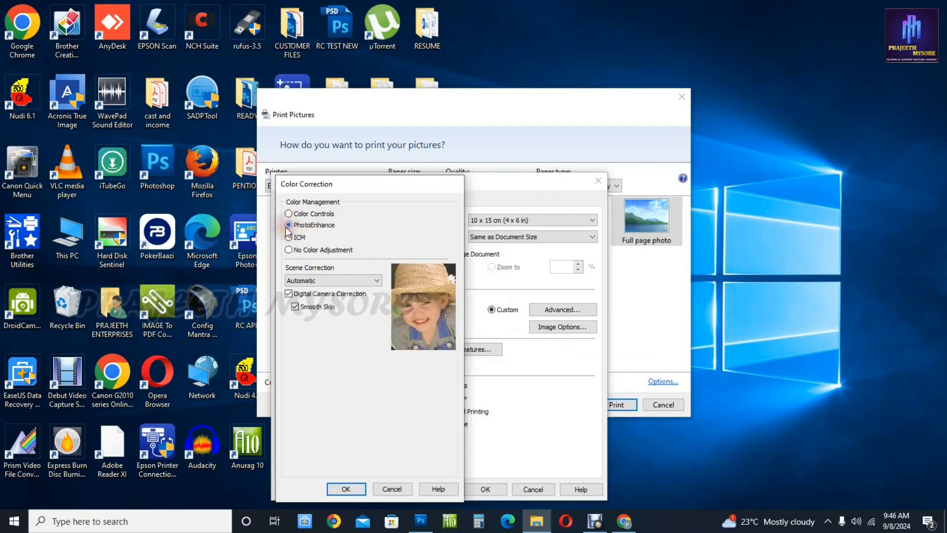
click(308, 279)
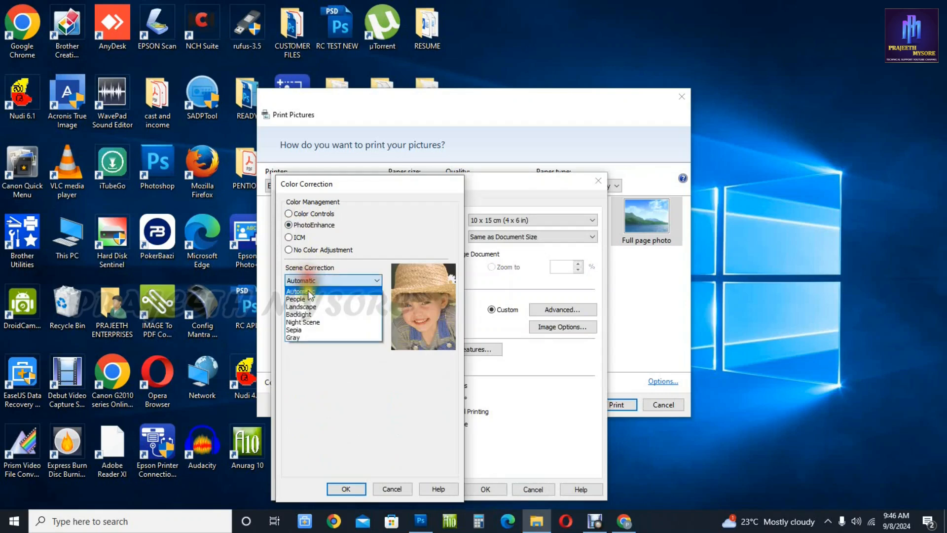
click(307, 290)
click(307, 277)
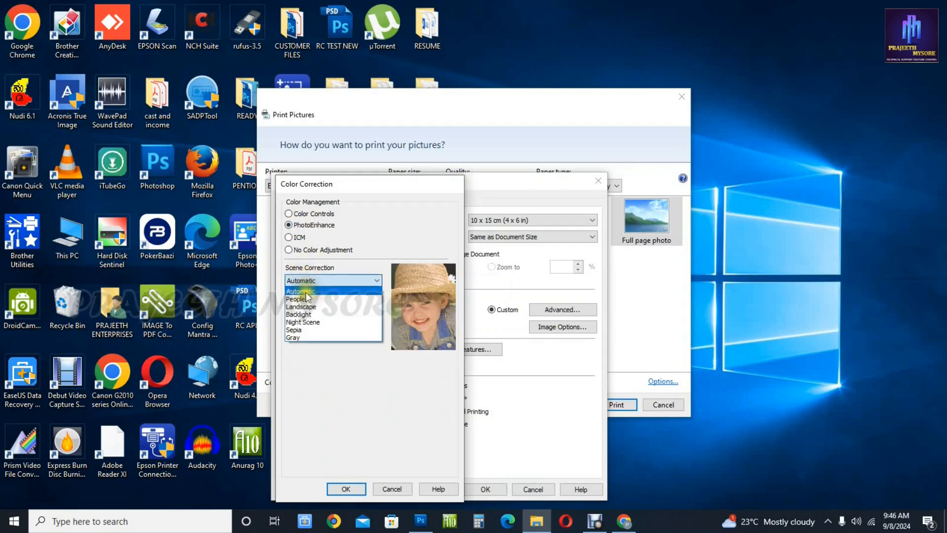
click(307, 292)
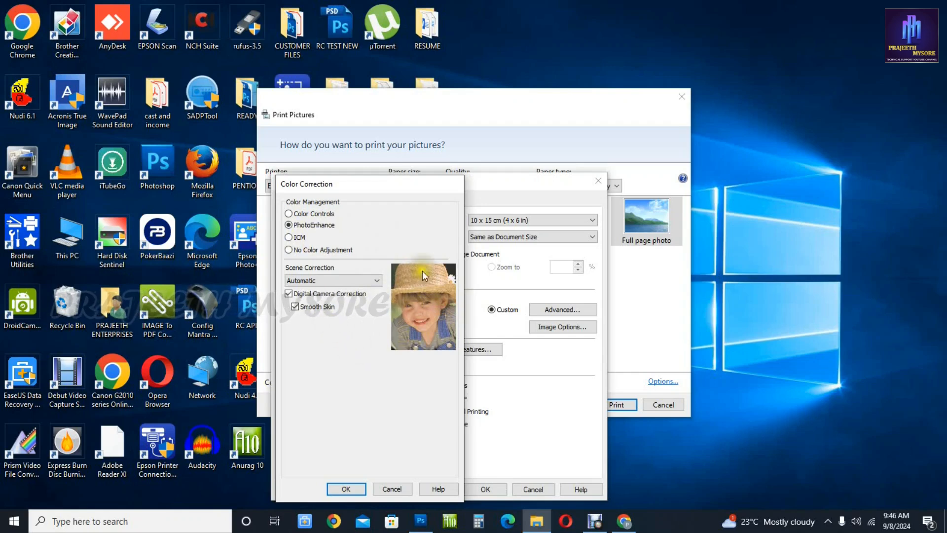
click(341, 488)
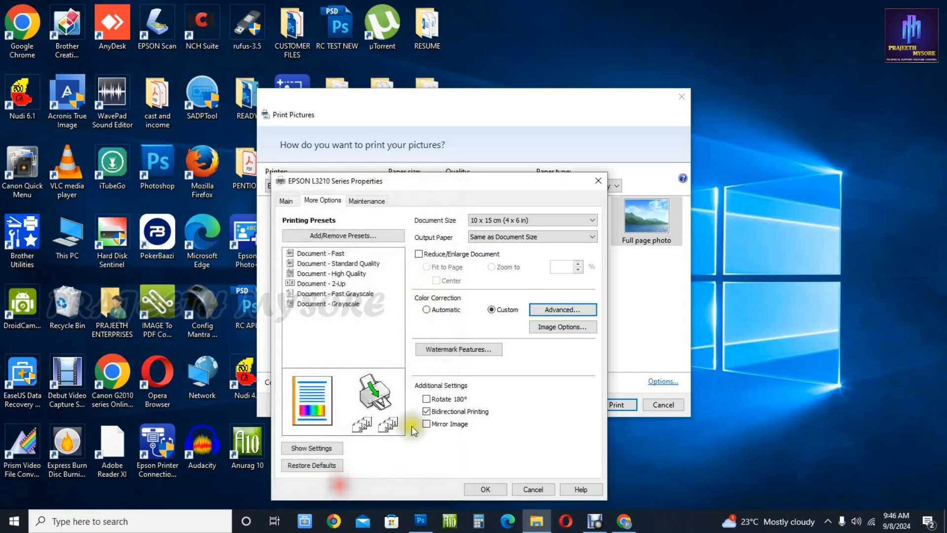
click(492, 488)
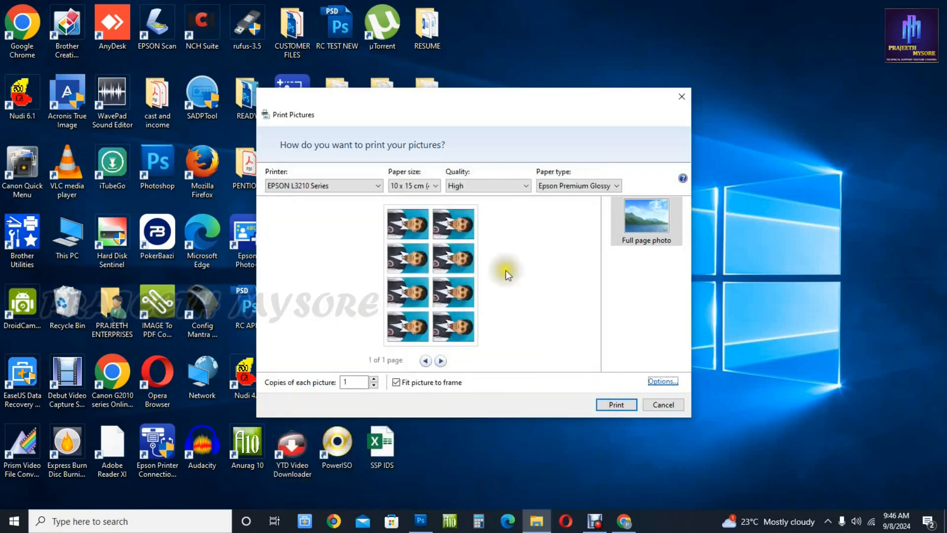
click(664, 406)
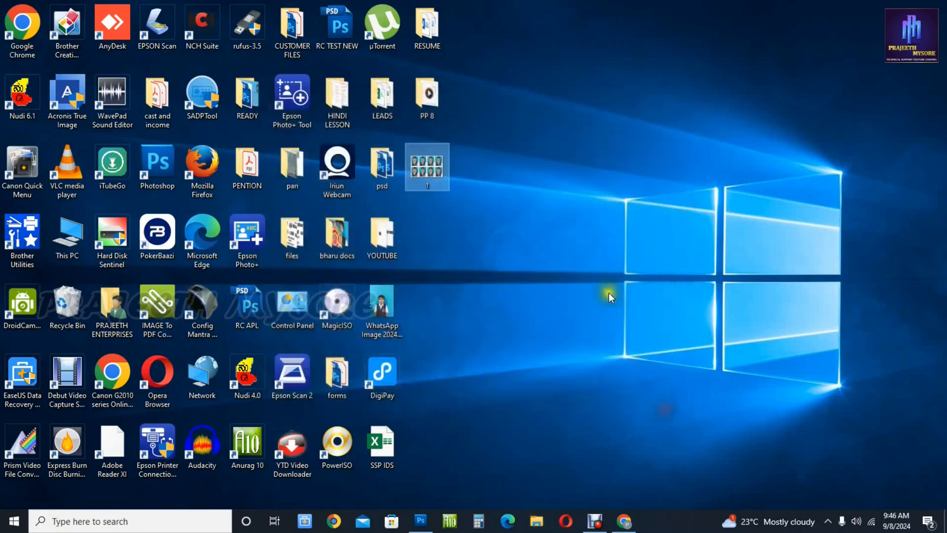